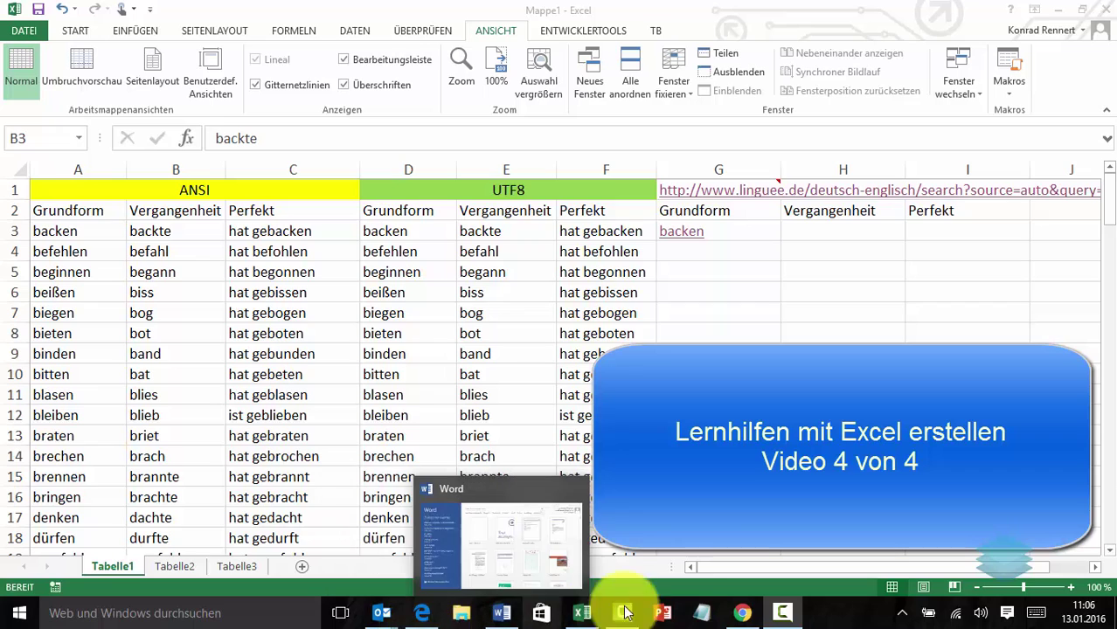
Glance at the blog preview, then open G3's =HYPERLINK($G$1&D3;A3) formula for editing.
click(745, 614)
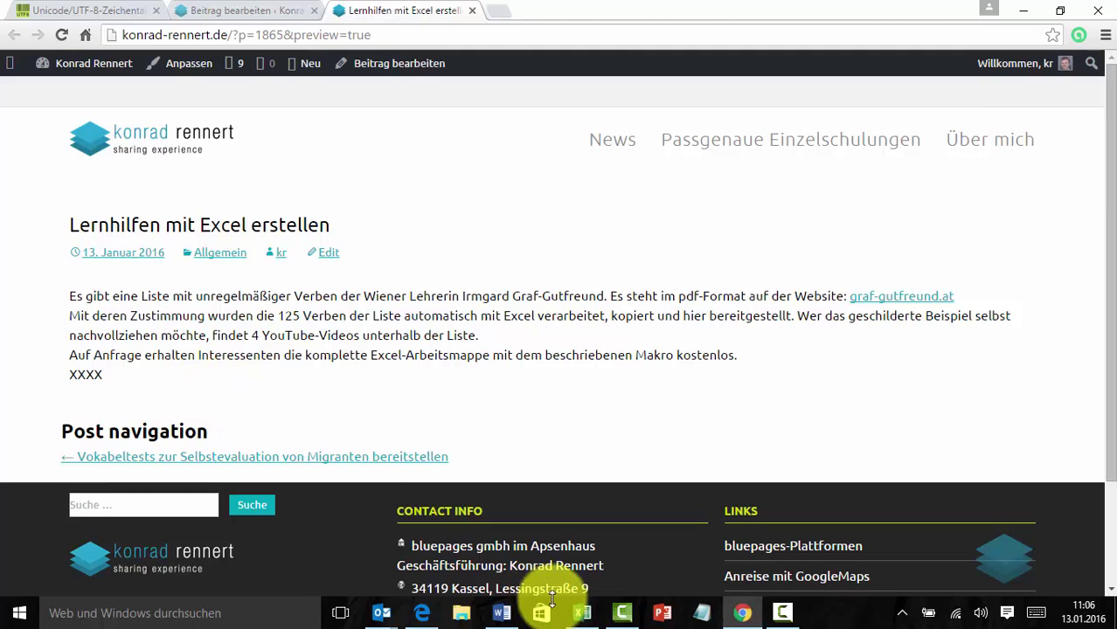
click(584, 617)
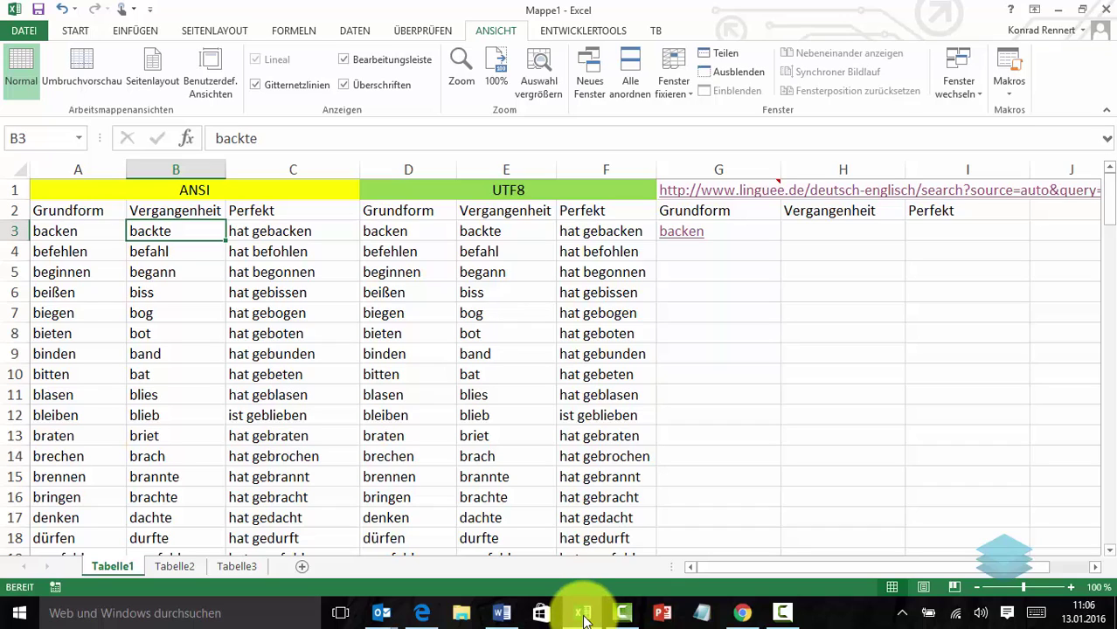
click(747, 234)
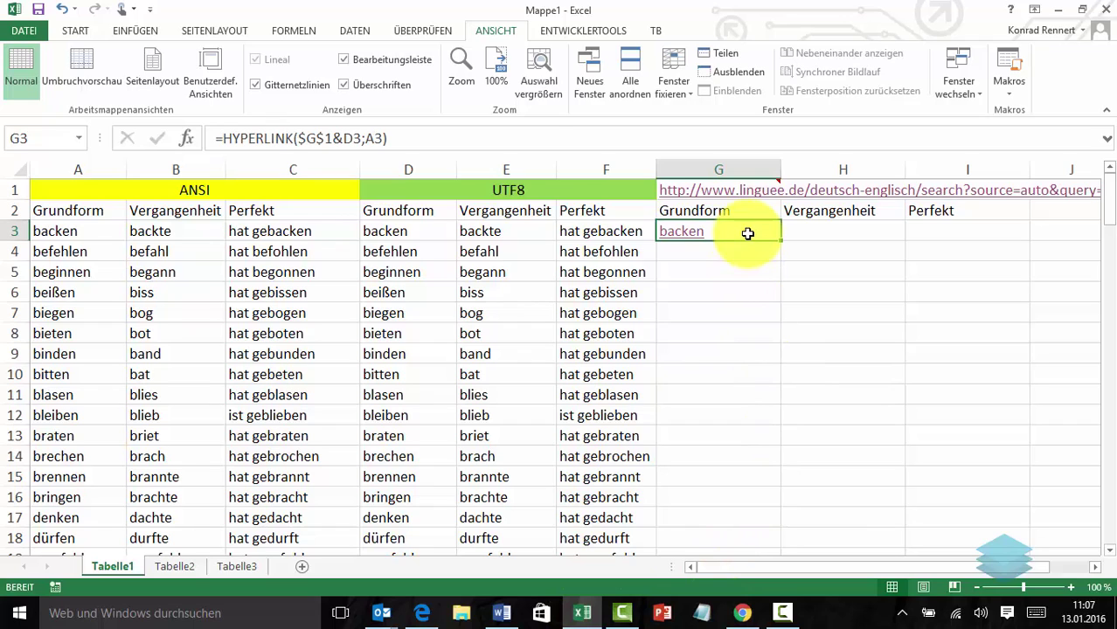
click(323, 136)
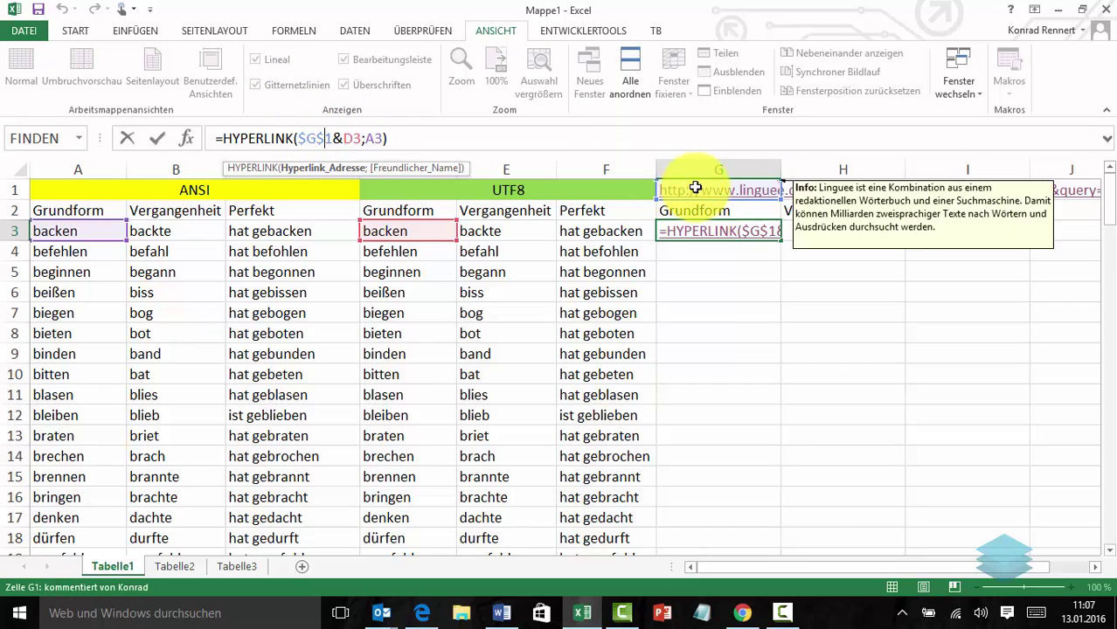
mouse_move(719, 190)
click(353, 138)
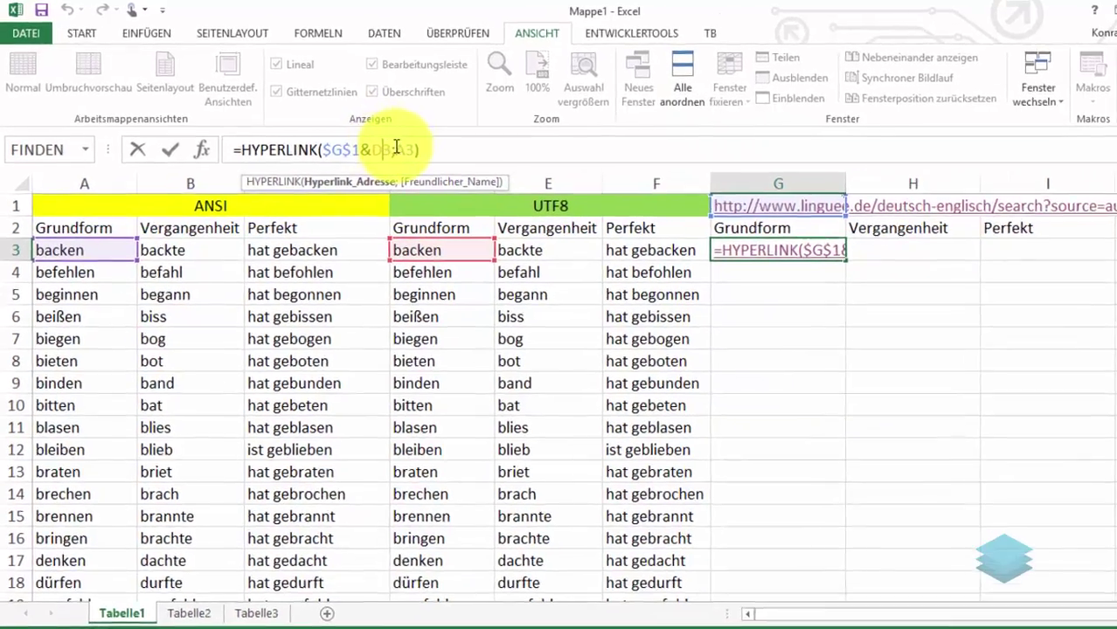
click(400, 150)
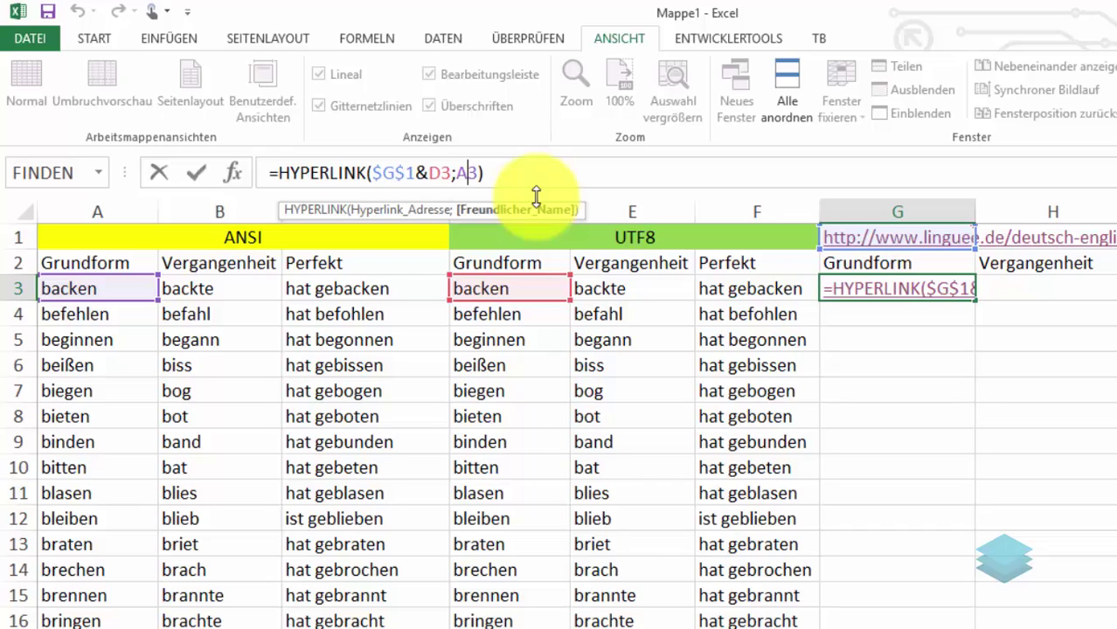
Commit the G3 link formula, fill it down column G, and check the filled range.
key(Return)
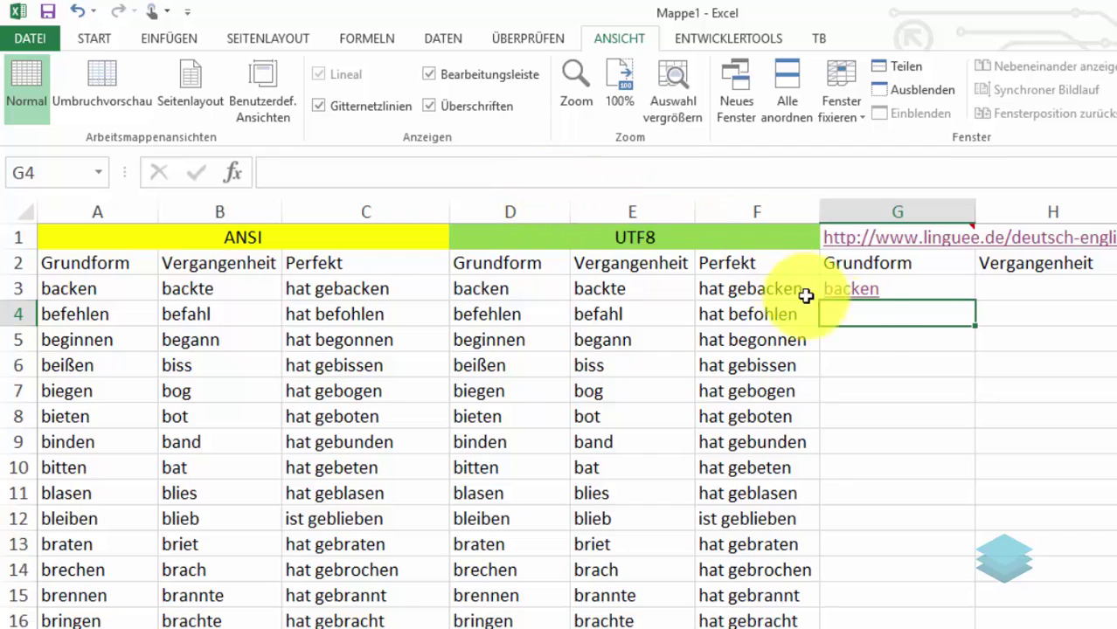
click(935, 292)
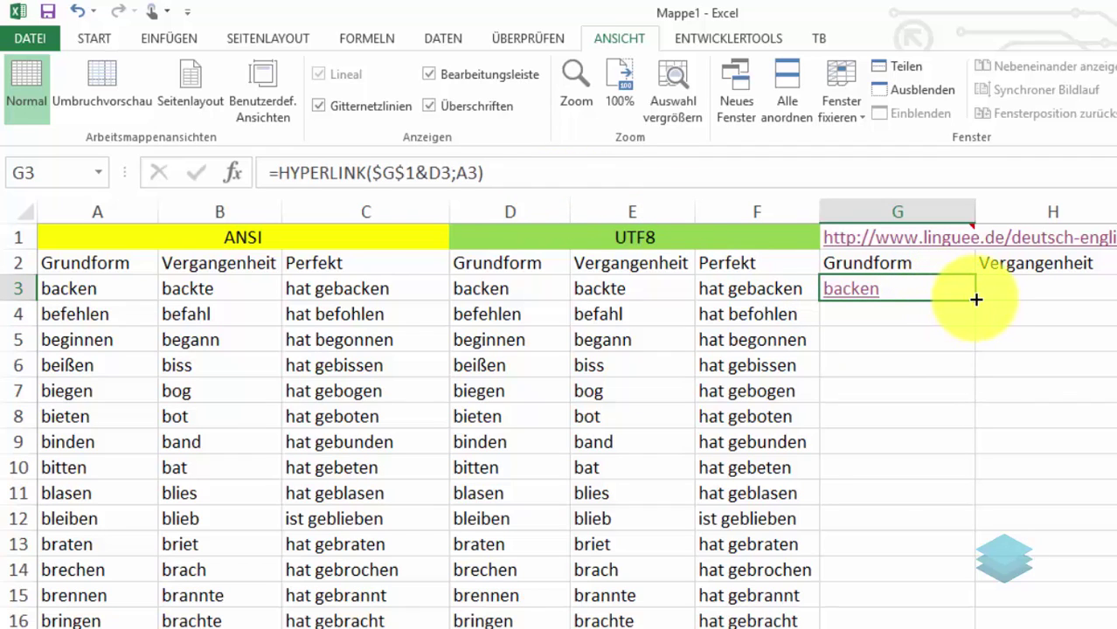
double_click(975, 300)
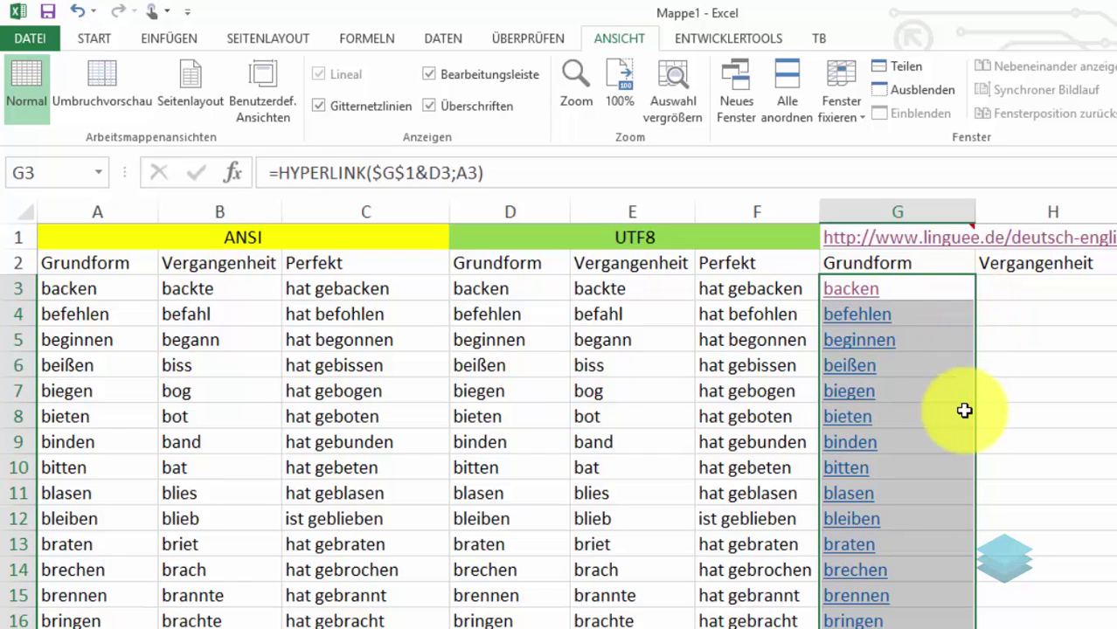
key(ctrl+Down)
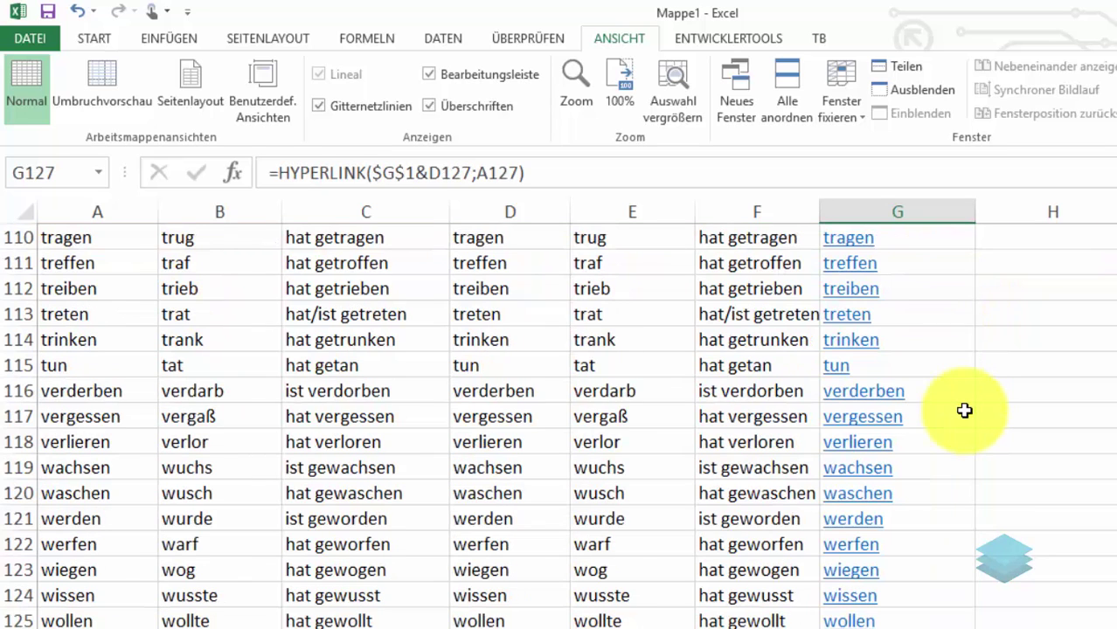
key(ctrl+Up)
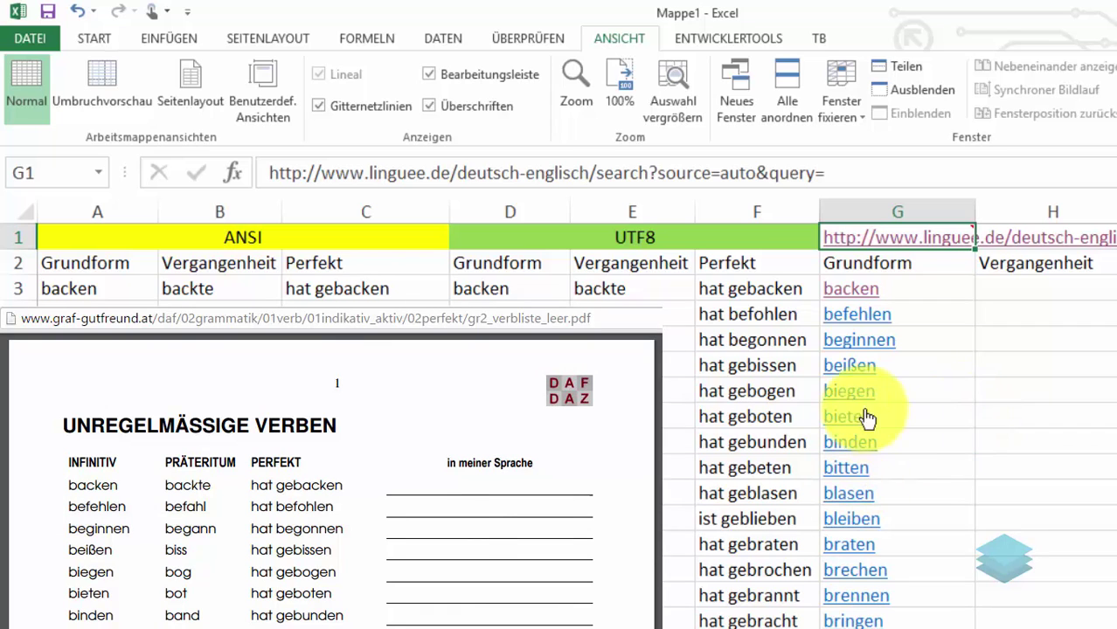
Try the beißen link in G6, dismiss the cannot-open error, and select columns D–F.
click(850, 369)
click(850, 368)
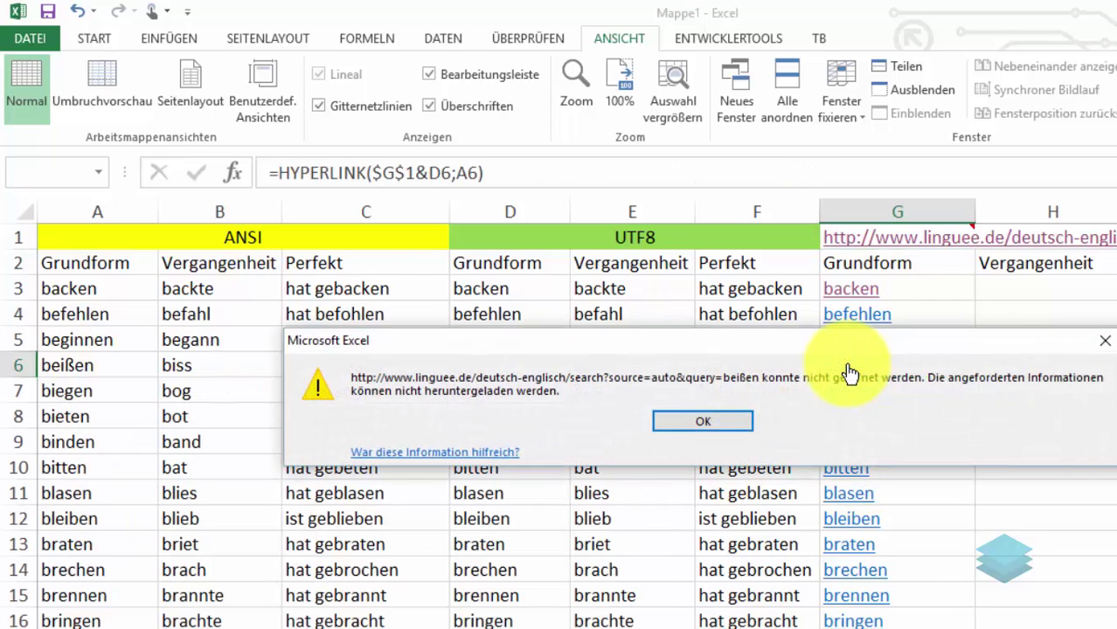
click(726, 423)
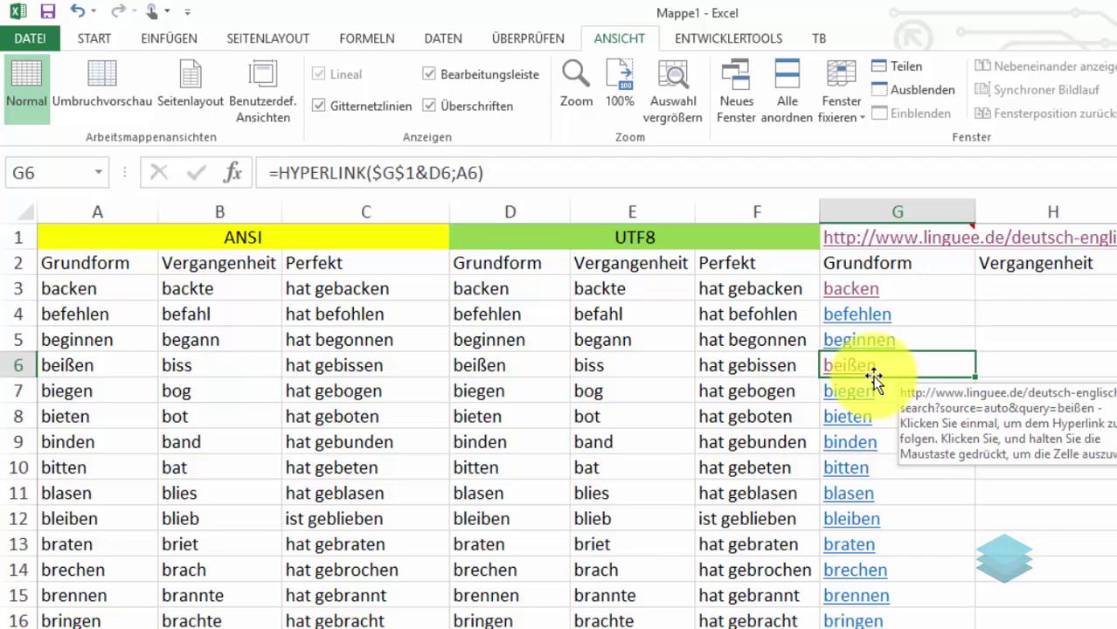
drag(498, 211, 707, 212)
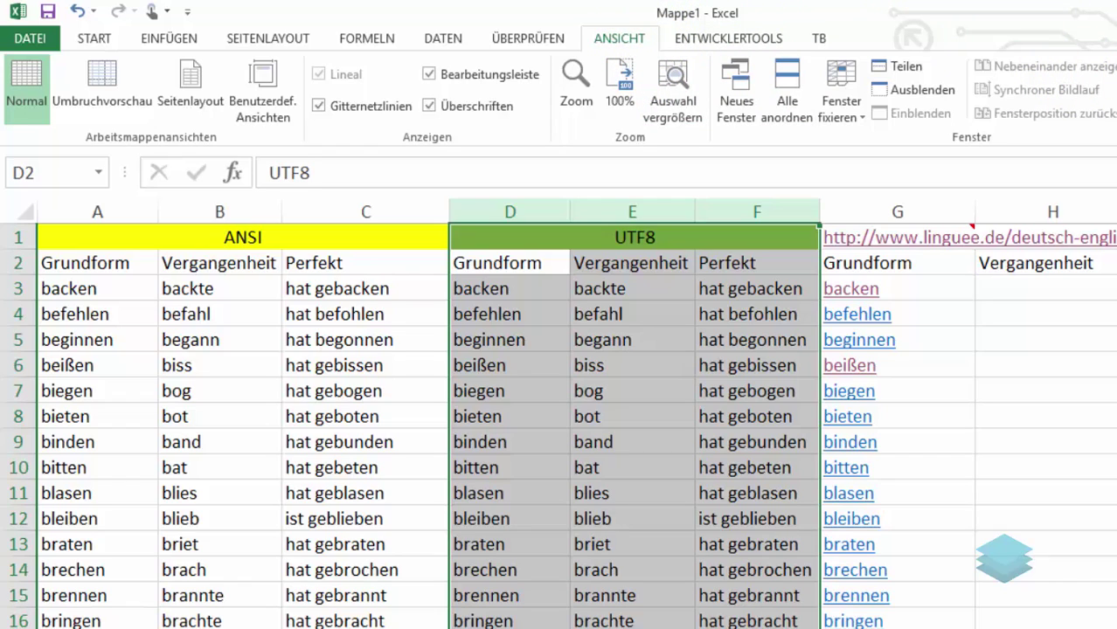
Run Makro1 to URL-encode umlauts and ß, checking D6 (bei%C3%9Fen) and D18 (dürfen).
key(alt+F8)
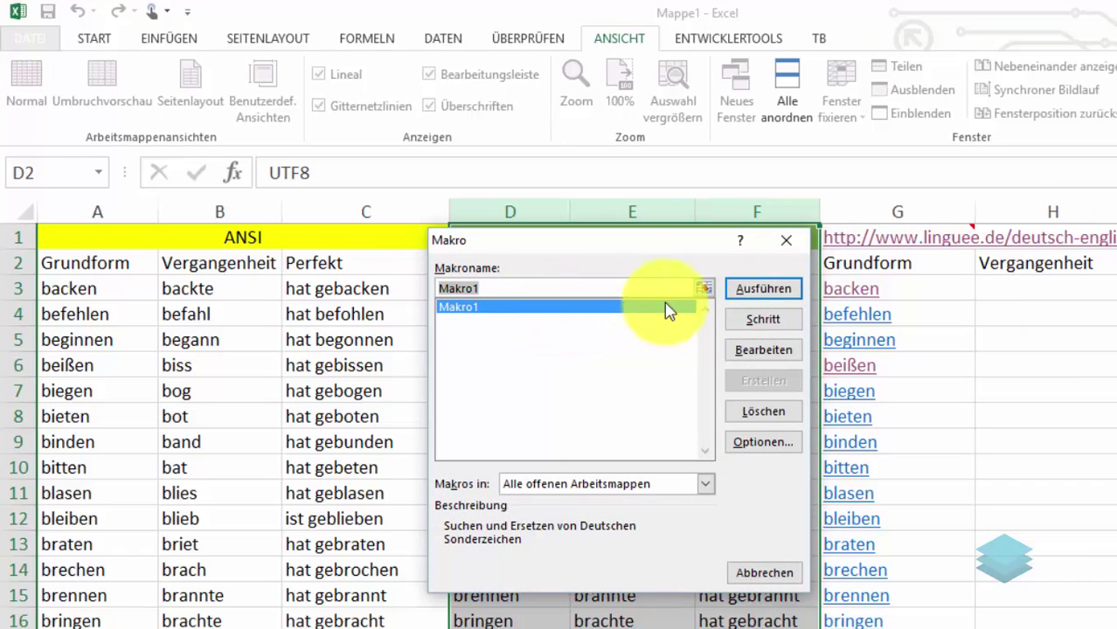
click(780, 295)
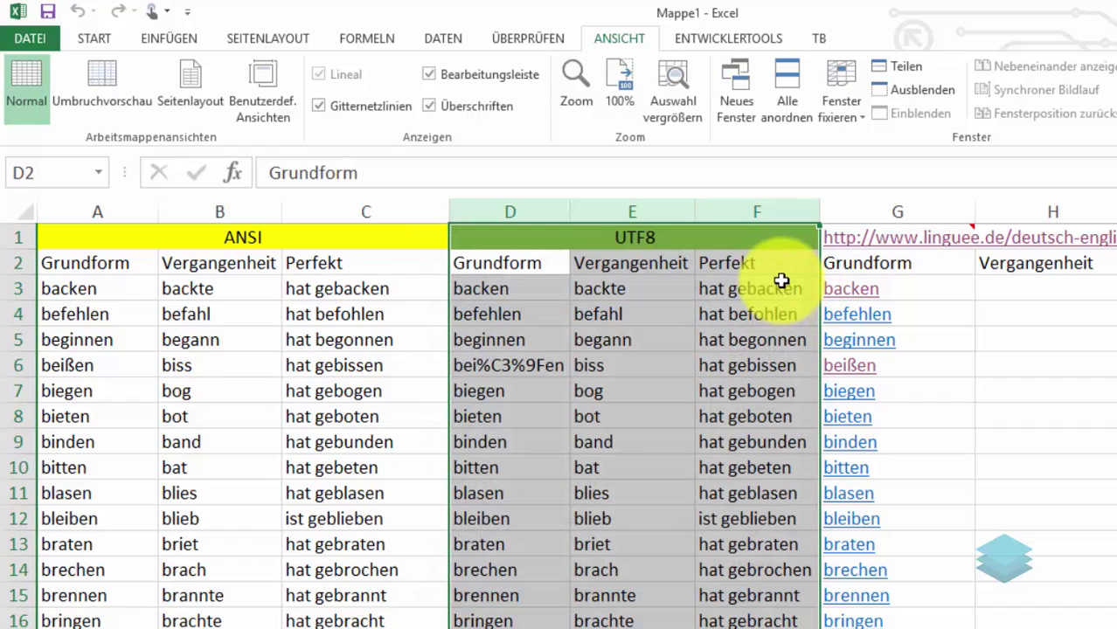
click(512, 366)
scroll(512, 366, down, 3)
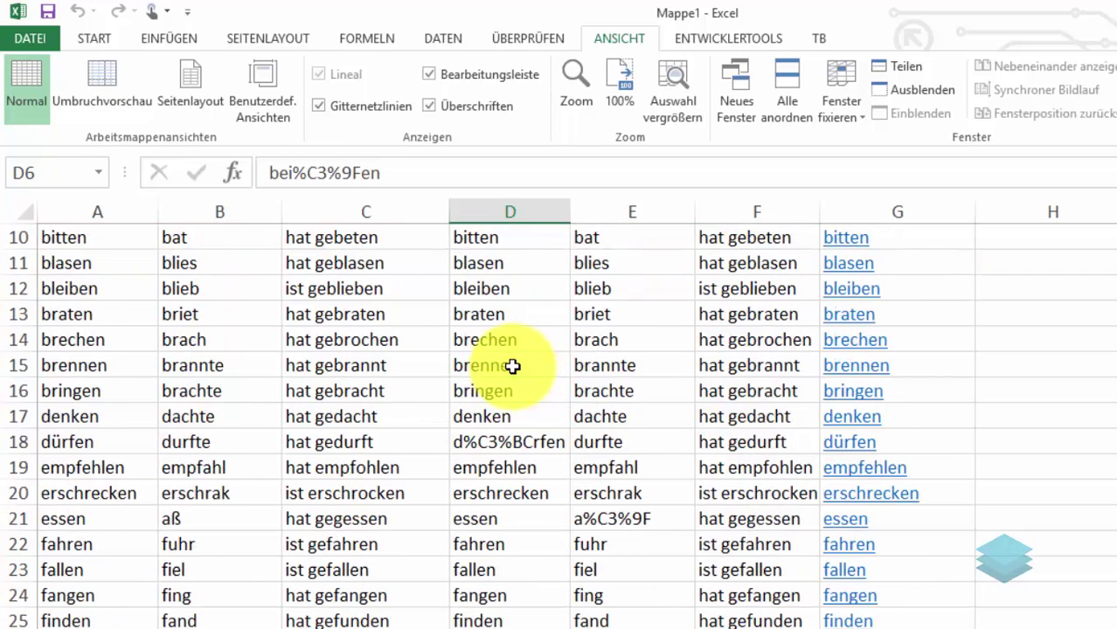
click(503, 443)
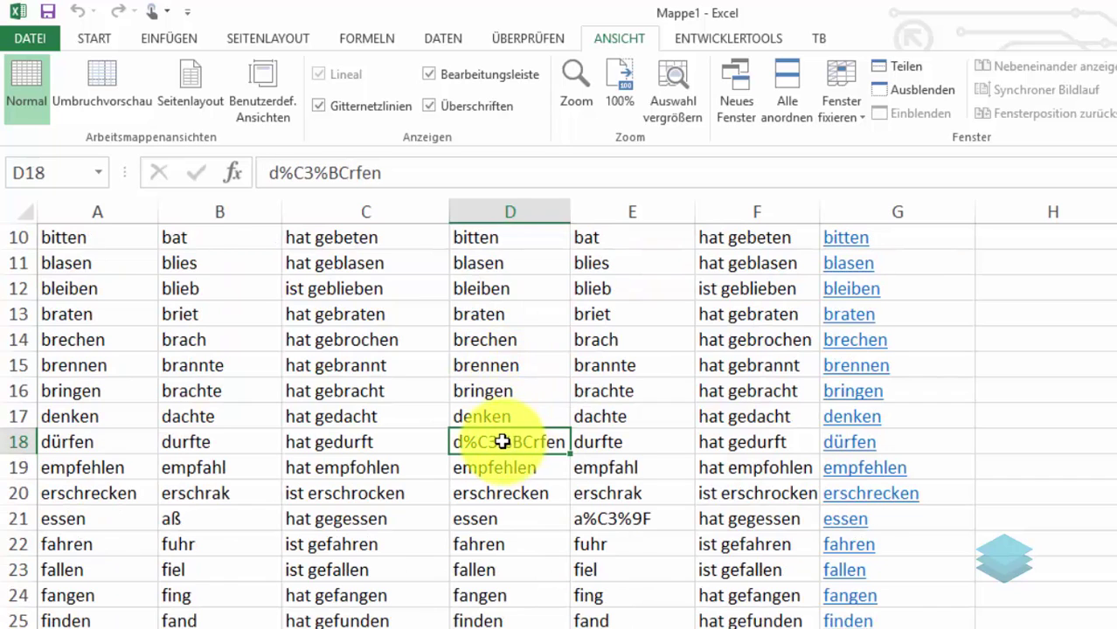
scroll(499, 419, down, 4)
scroll(494, 411, down, 6)
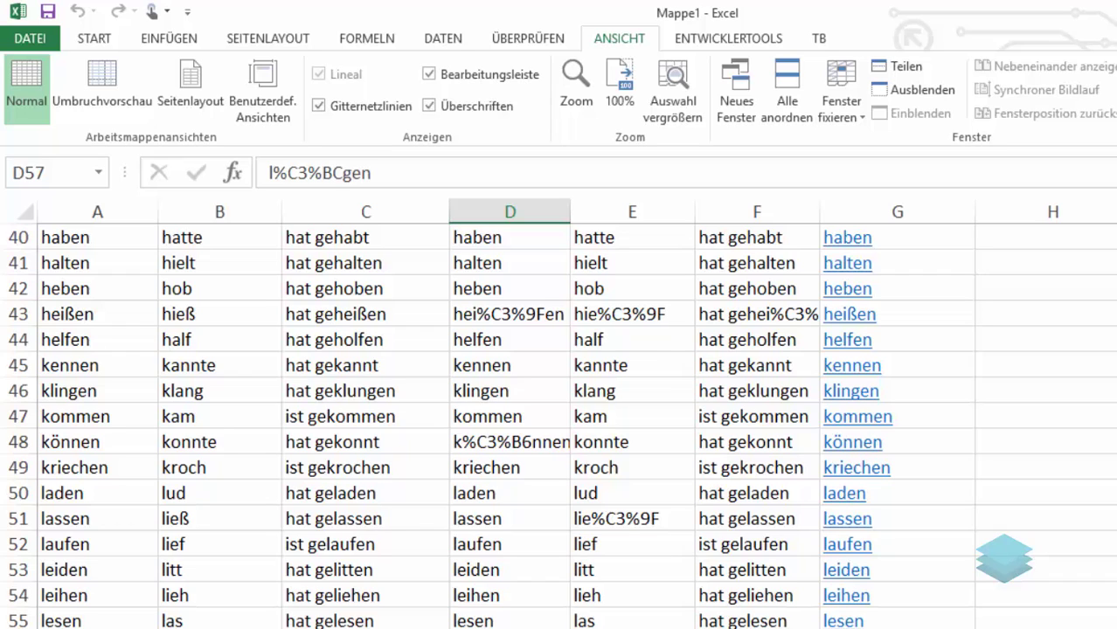
key(ctrl+Home)
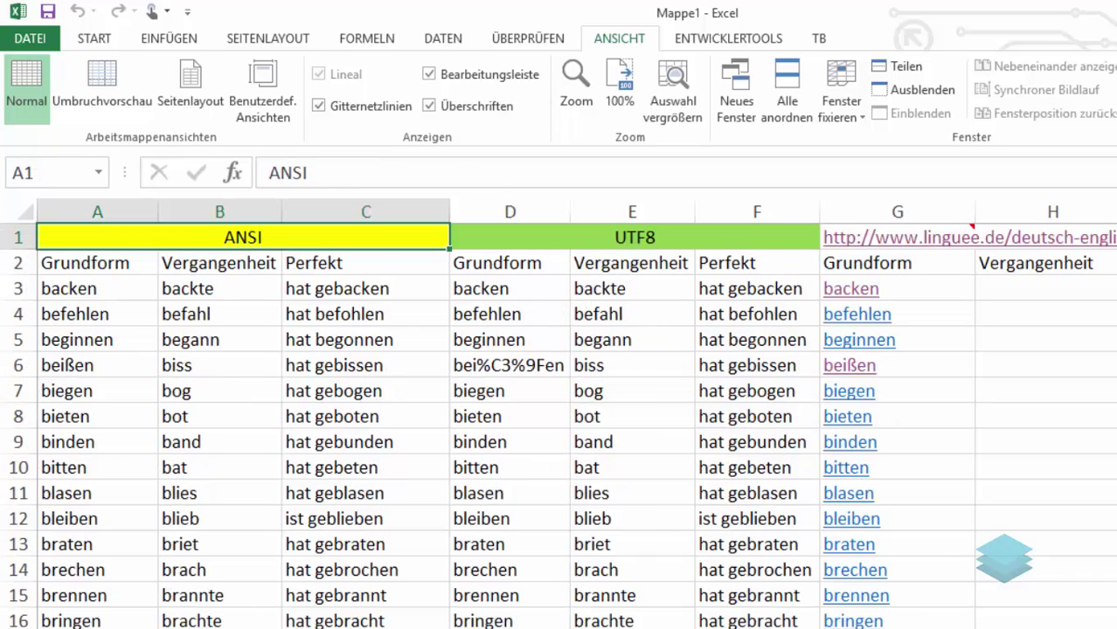
click(846, 371)
click(846, 372)
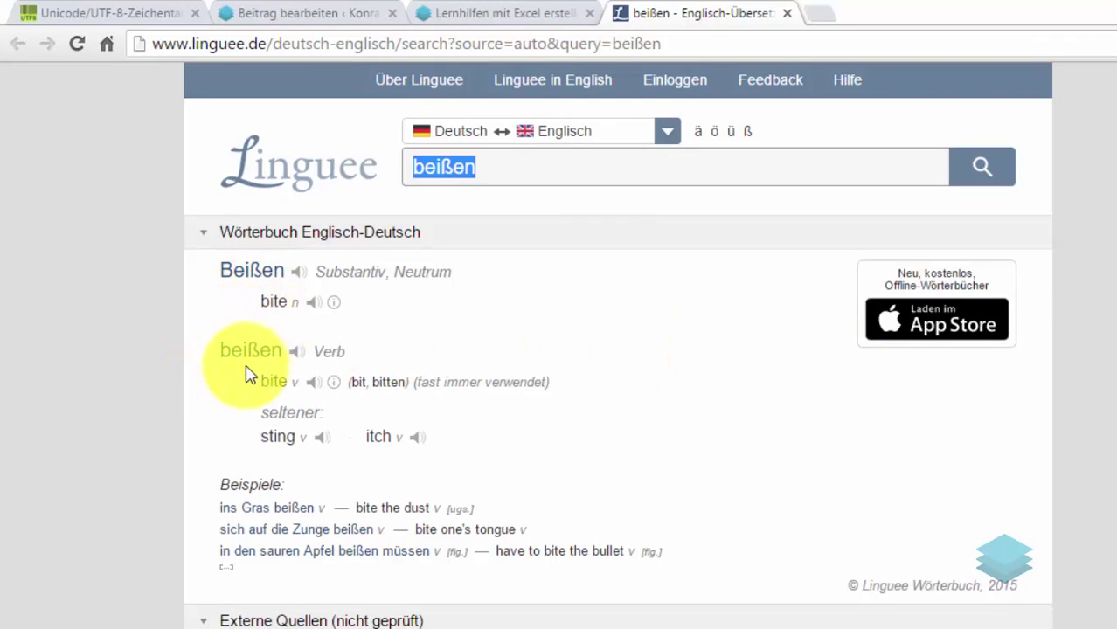
scroll(242, 374, down, 1)
scroll(243, 374, down, 1)
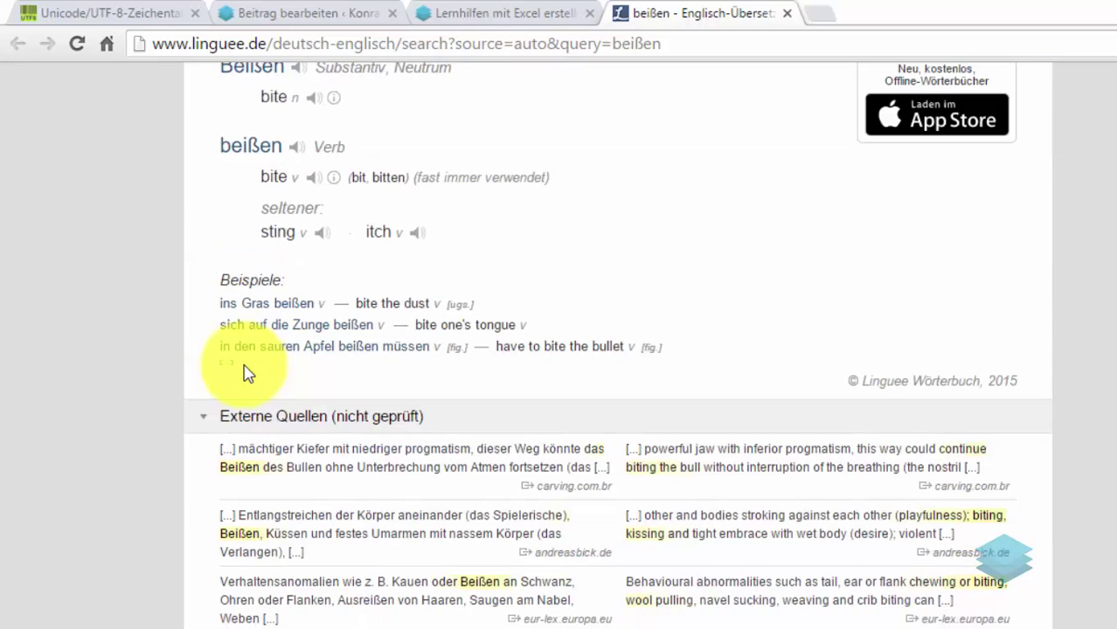
scroll(328, 520, down, 4)
scroll(331, 522, up, 5)
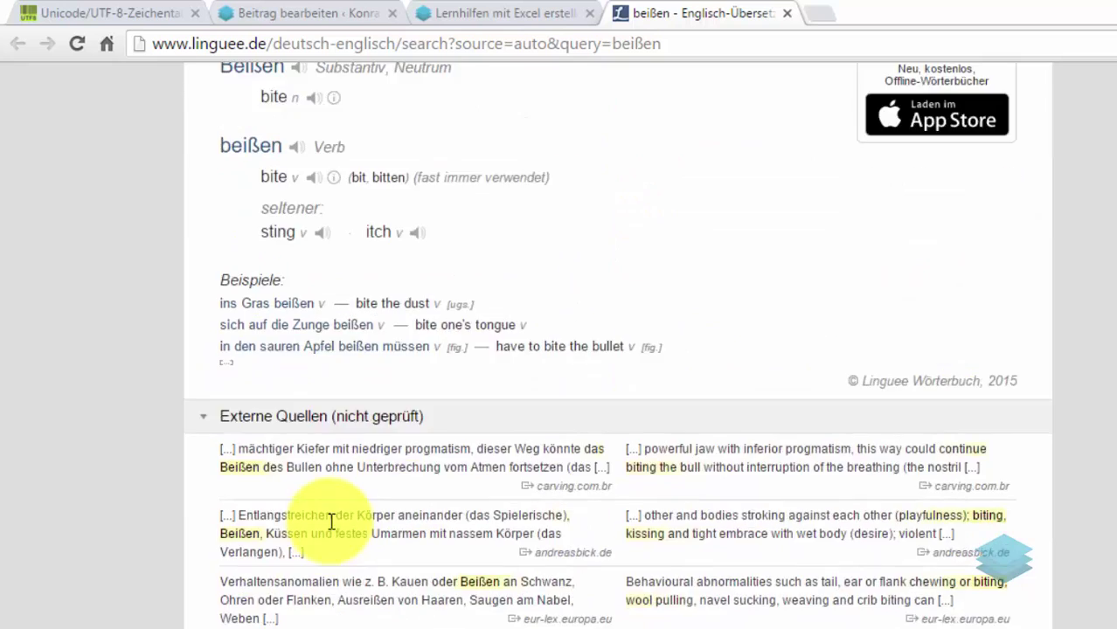
scroll(331, 523, up, 2)
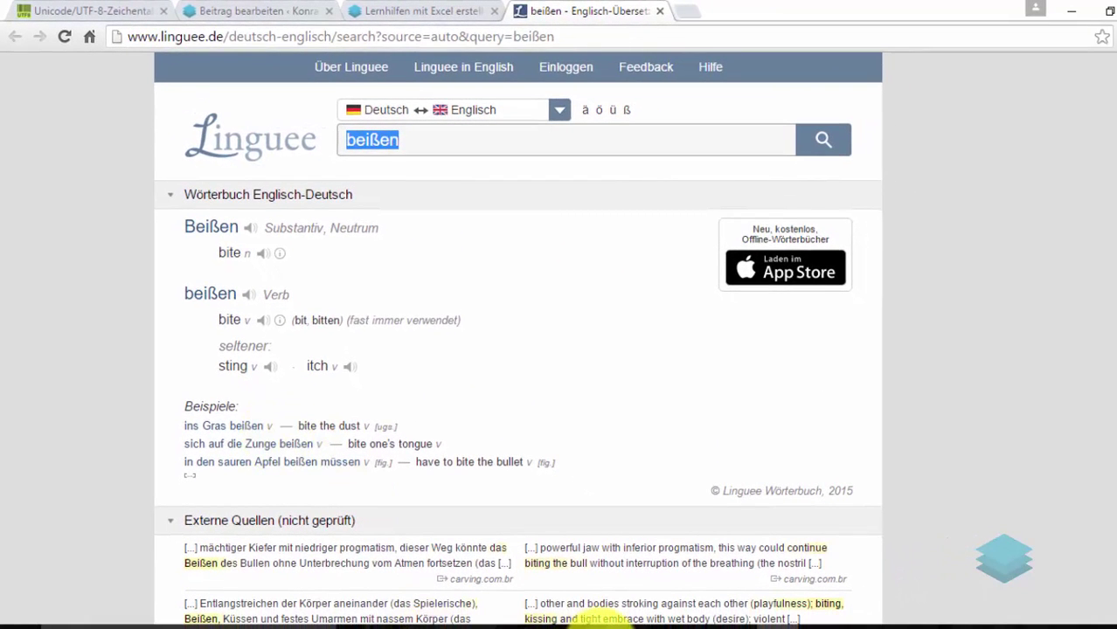
mouse_move(609, 624)
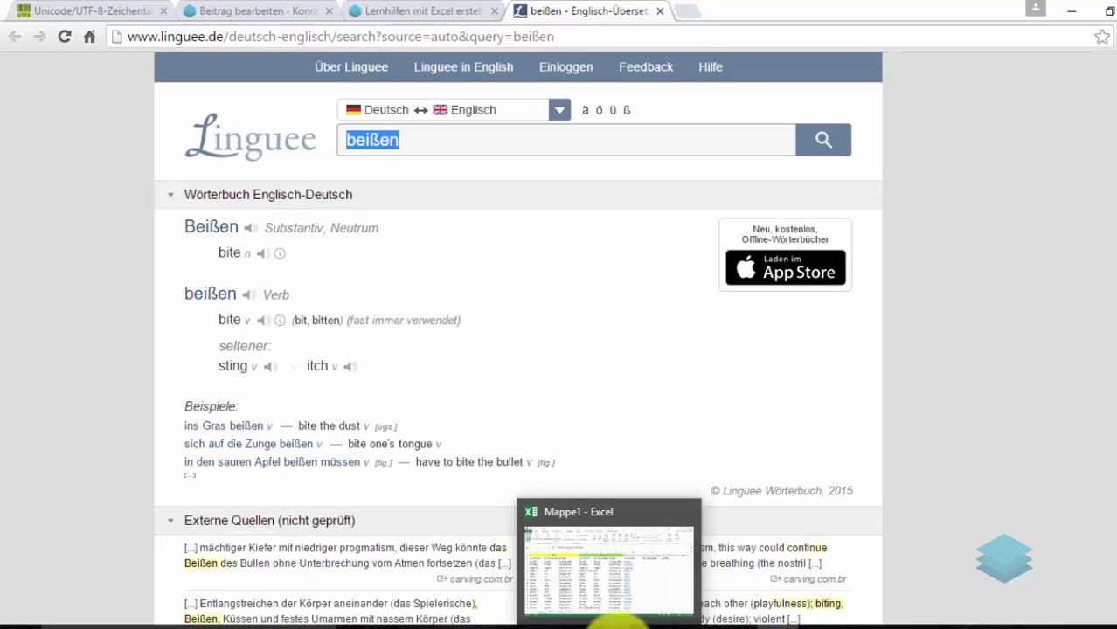
click(615, 623)
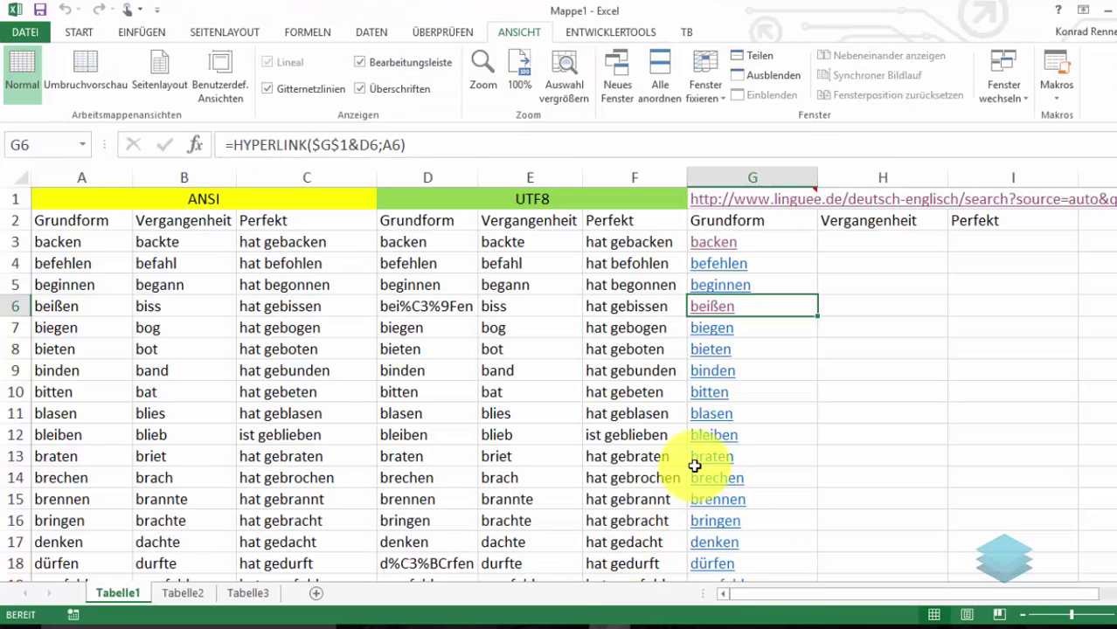
Copy the G3:G127 link formulas across into columns H and I, then select the schwören cell G91.
click(783, 242)
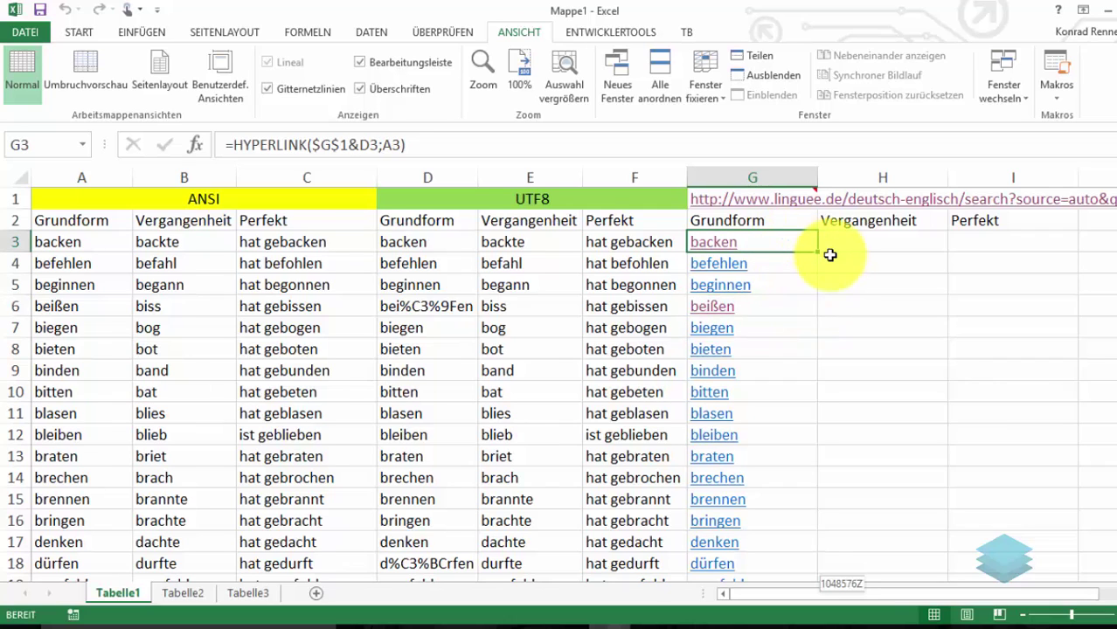
key(ctrl+shift+Down)
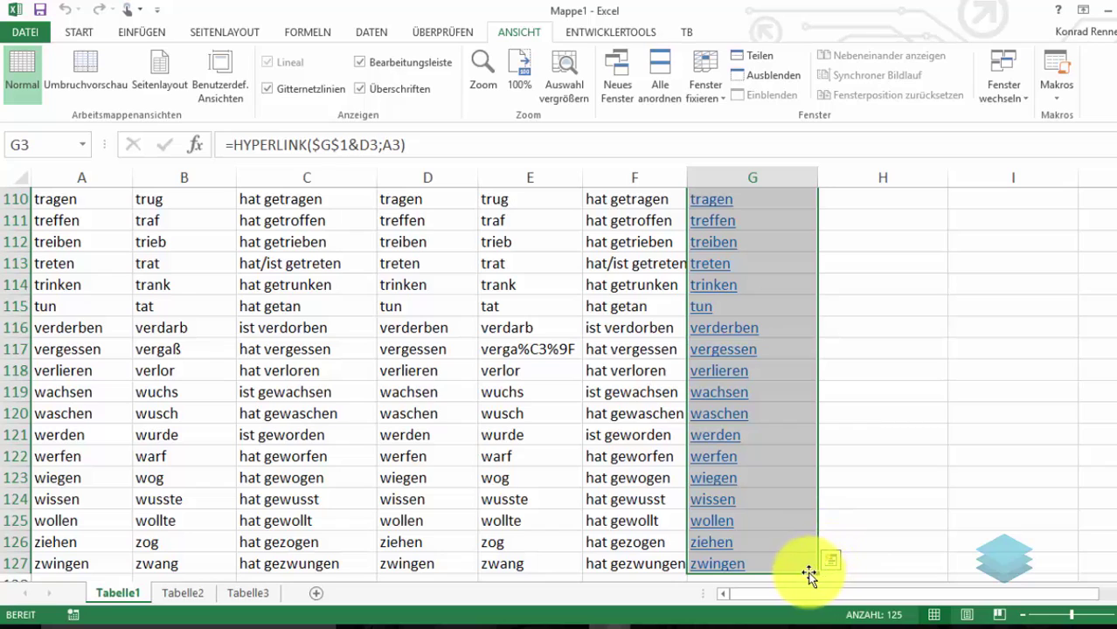
drag(818, 573, 1030, 568)
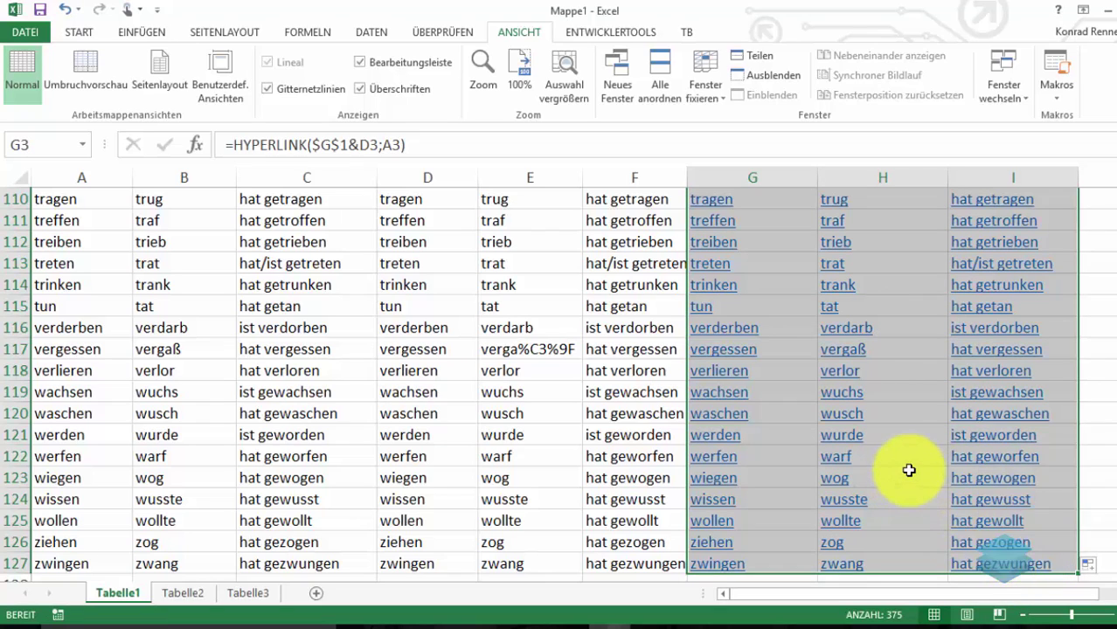
scroll(909, 470, up, 2)
scroll(908, 470, up, 1)
scroll(909, 470, up, 3)
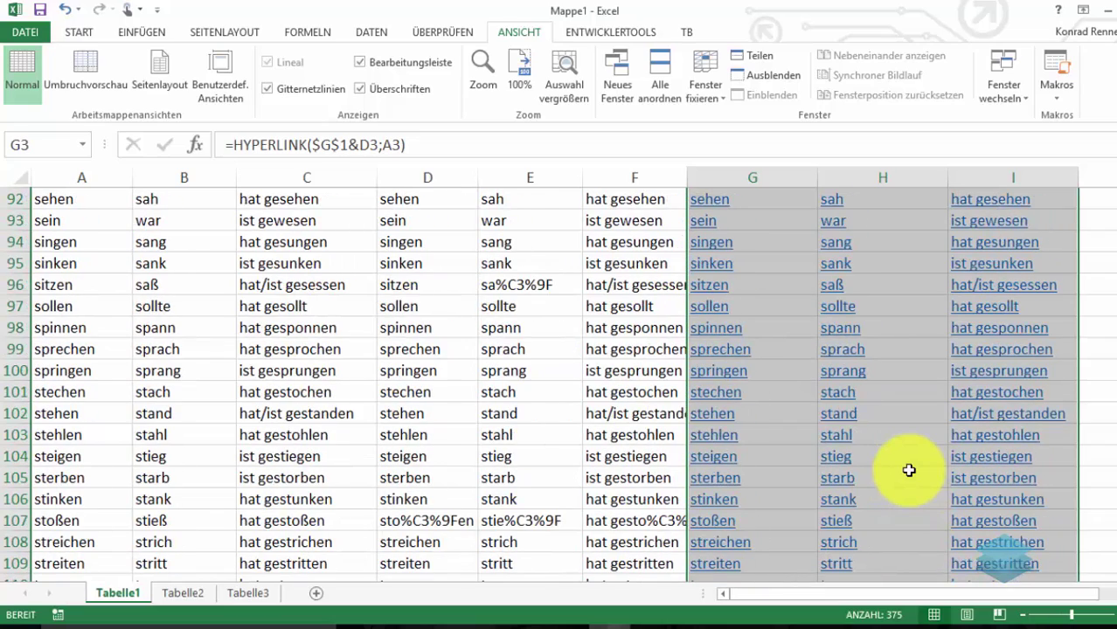
scroll(909, 470, up, 4)
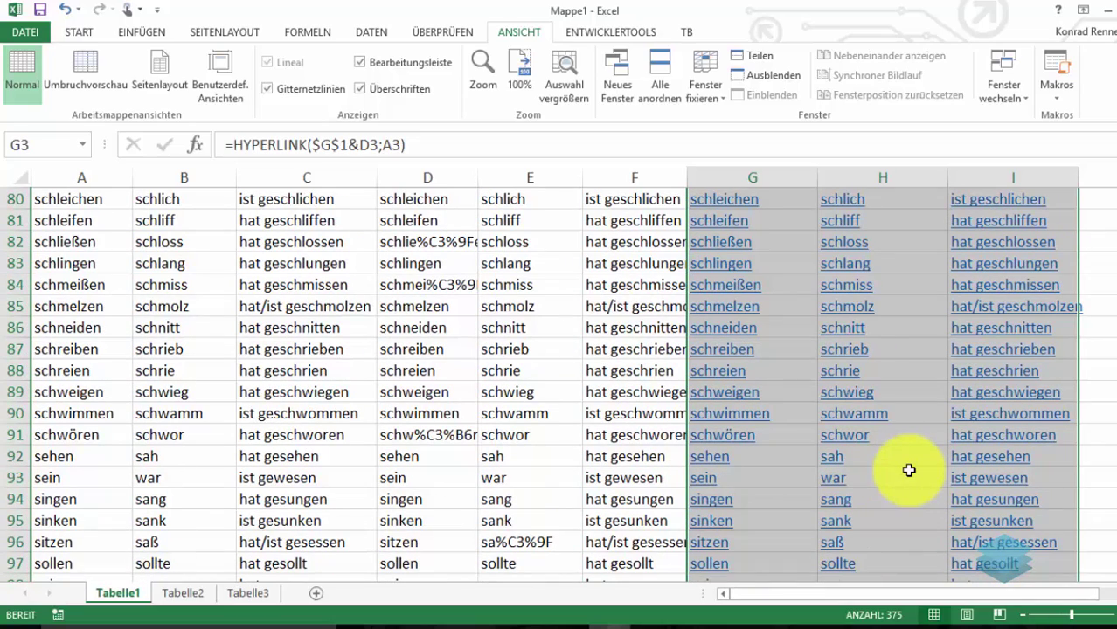
click(786, 434)
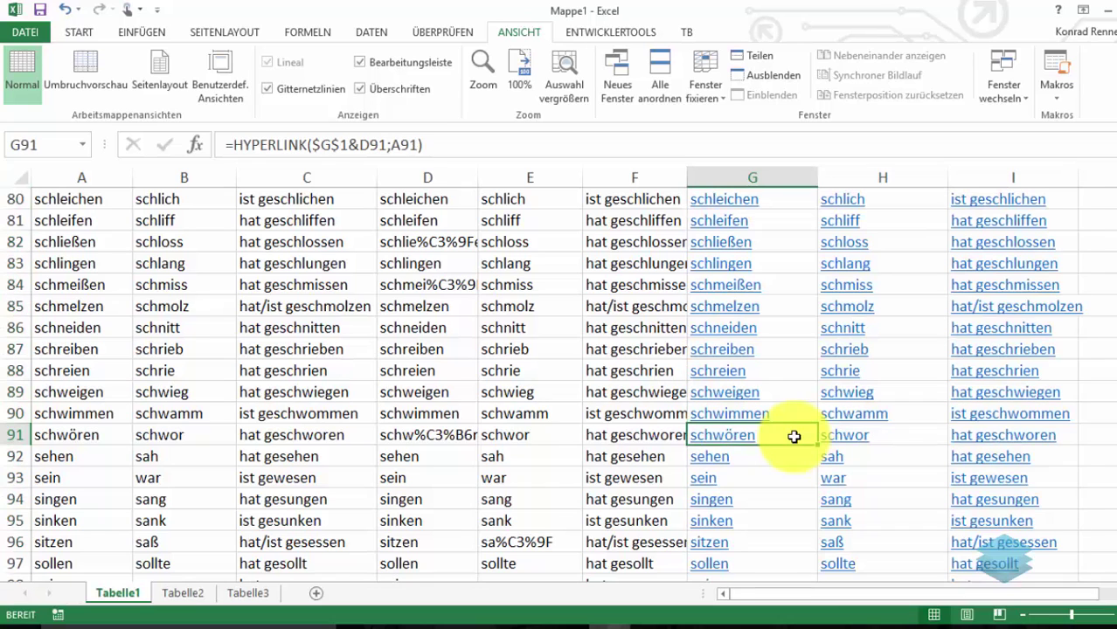
Open the schwören link to its Linguee page, then return to the Excel sheet top.
click(732, 444)
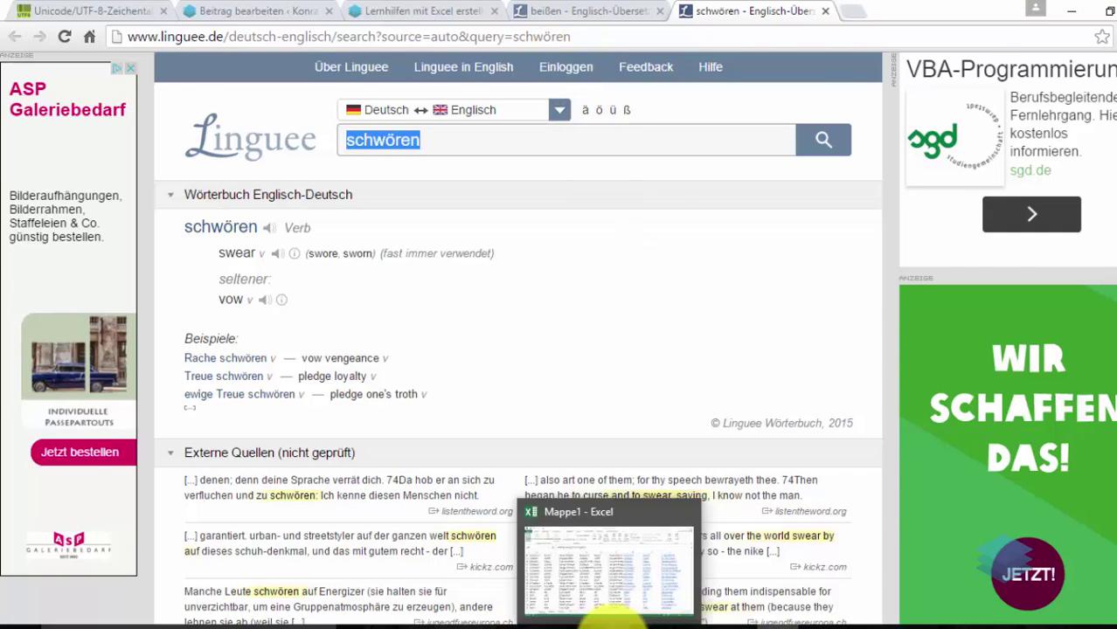
click(612, 624)
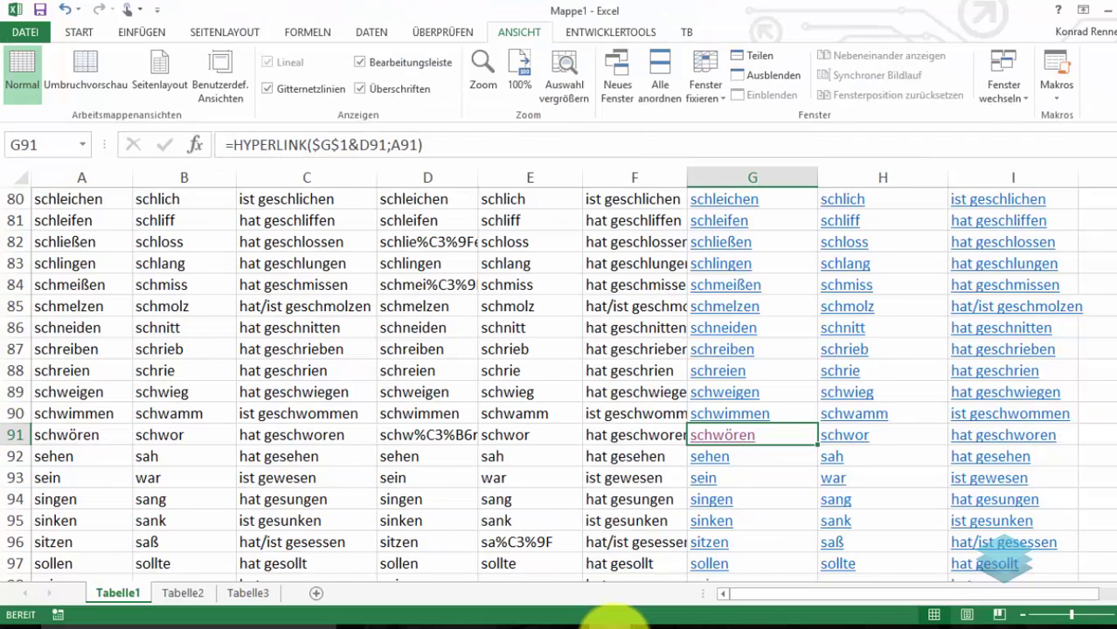
key(ctrl+Up)
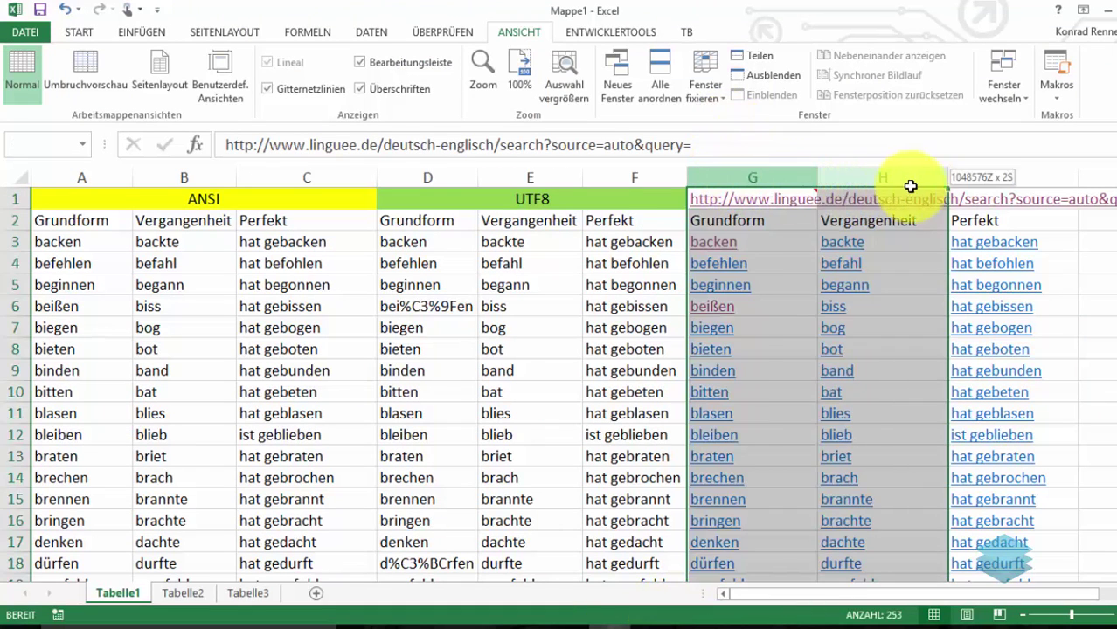
Widen hyperlink columns G through I to width 24,40.
drag(752, 177, 977, 177)
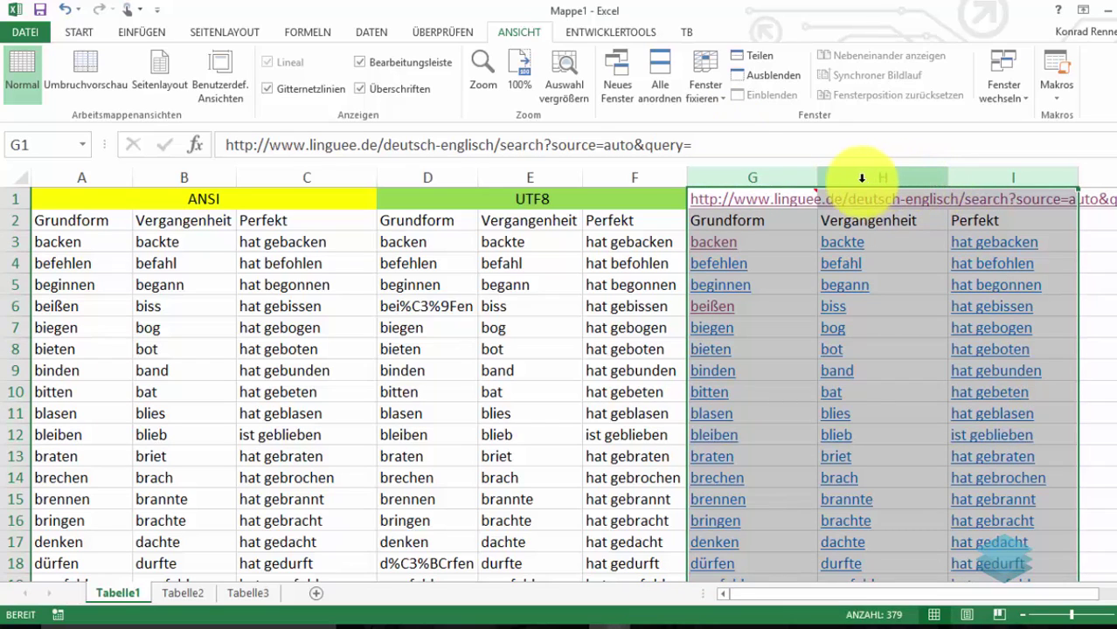
mouse_move(818, 178)
mouse_down()
mouse_move(915, 178)
mouse_move(905, 182)
mouse_up()
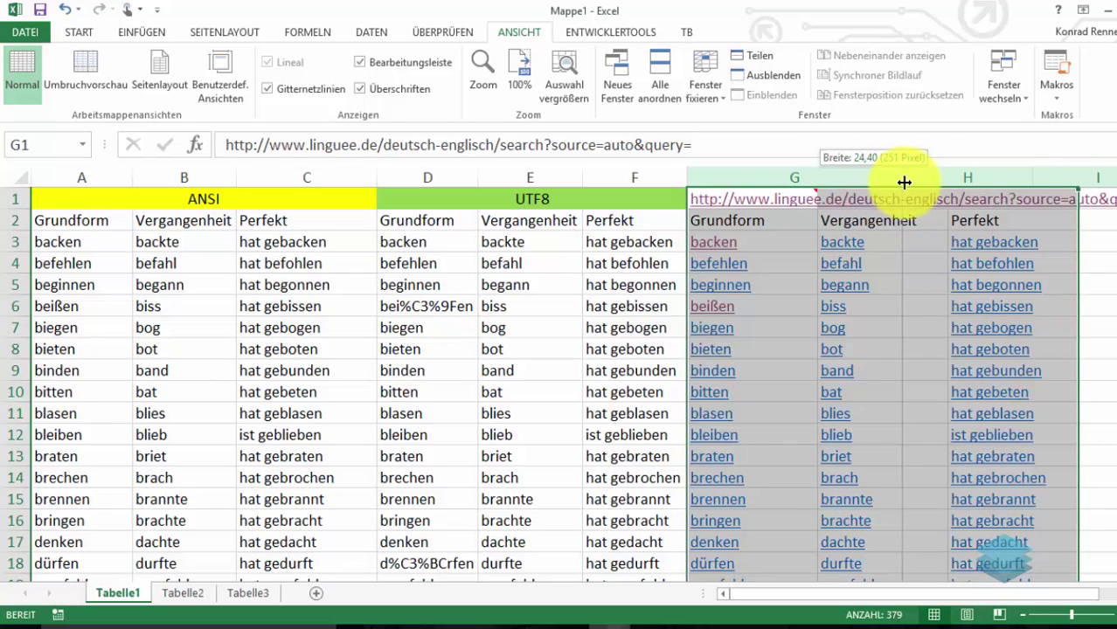
drag(904, 181, 903, 182)
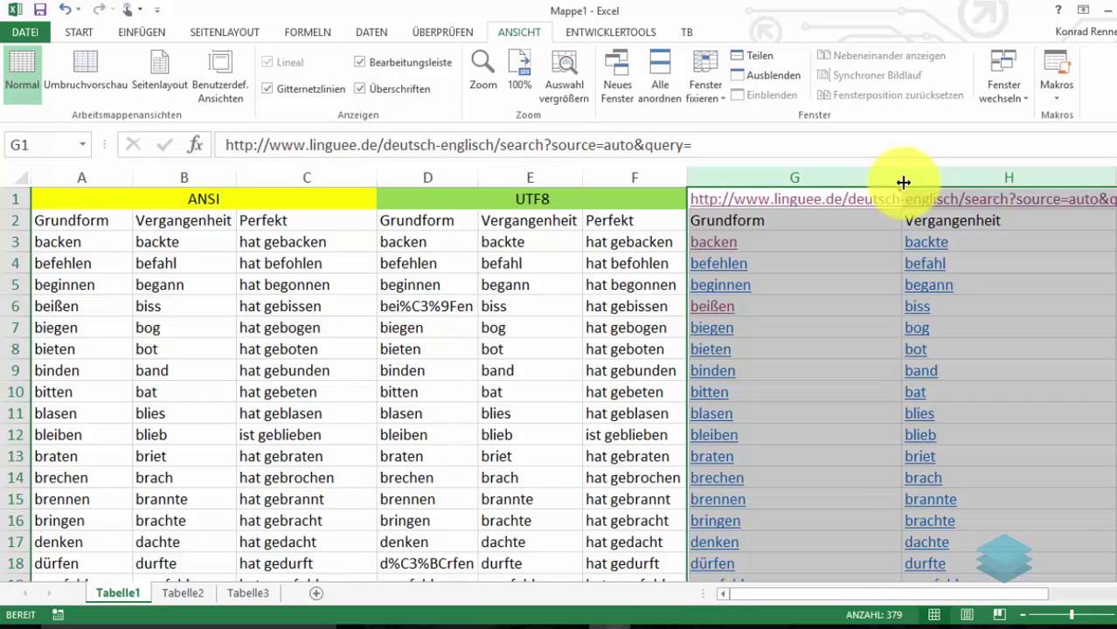
Copy the linked verb table G1:I127 with Kopieren and switch to Chrome.
click(904, 181)
key(ctrl+shift+Down)
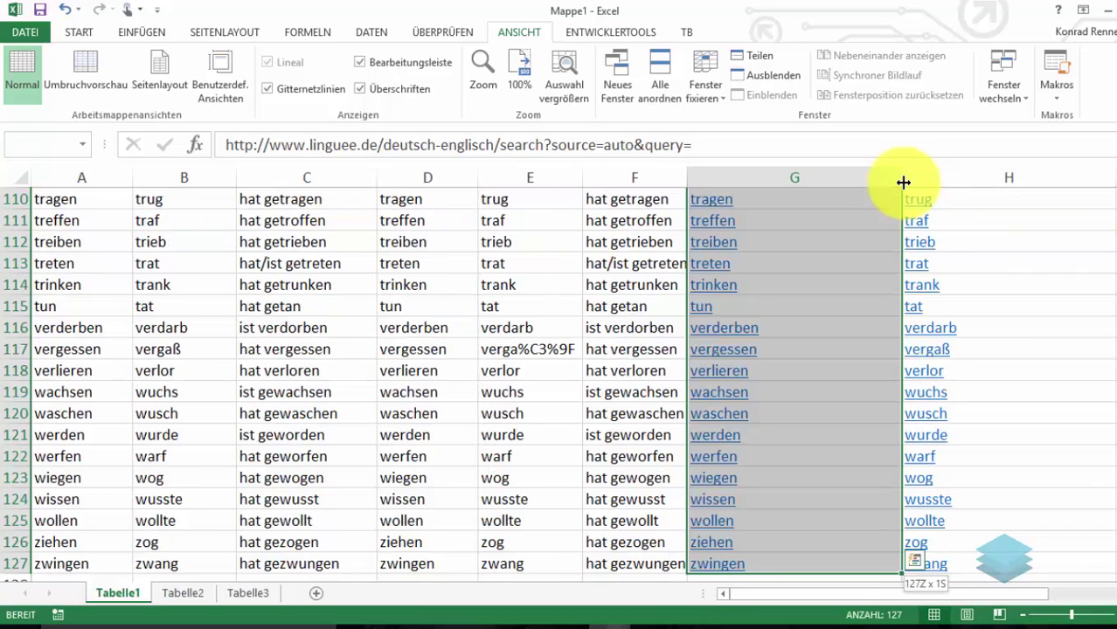
key(shift+Right)
key(shift+Right)
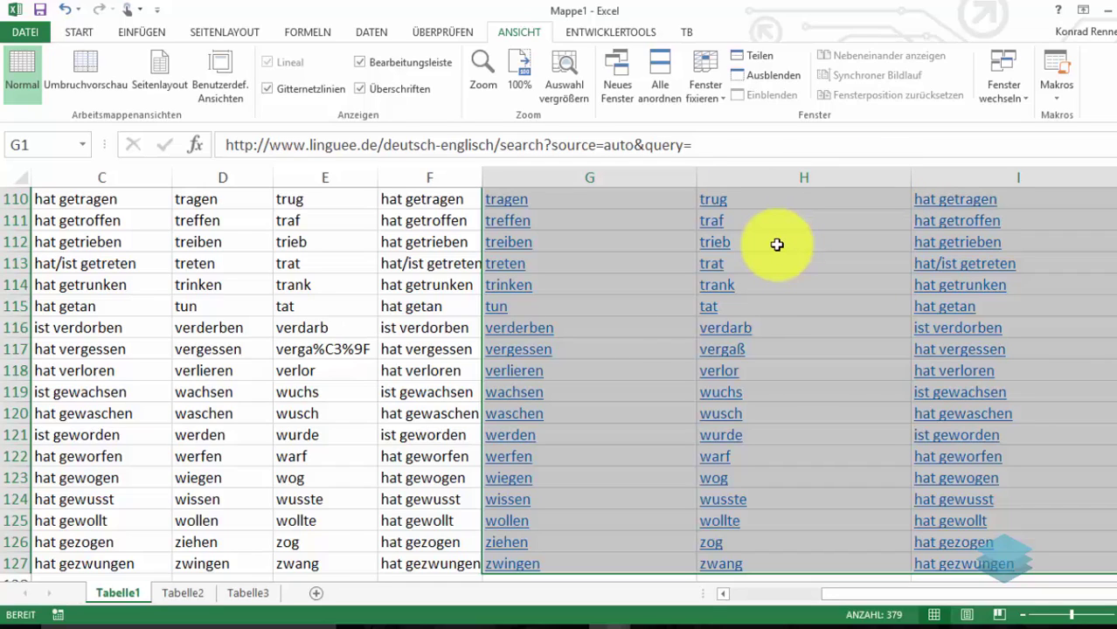
key(ctrl+c)
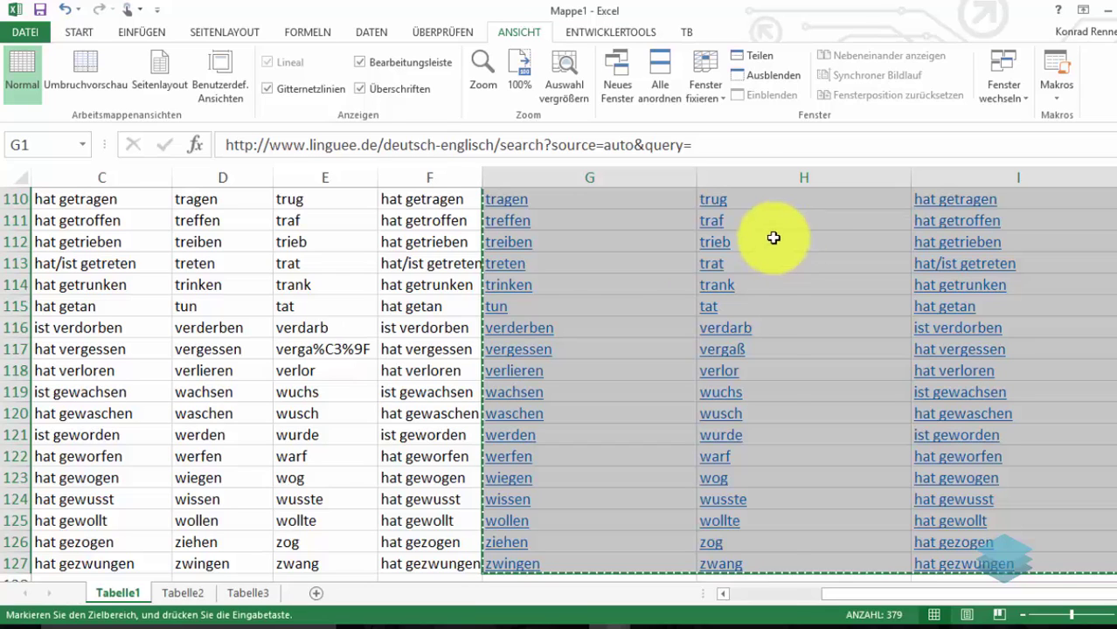
right_click(610, 269)
click(640, 249)
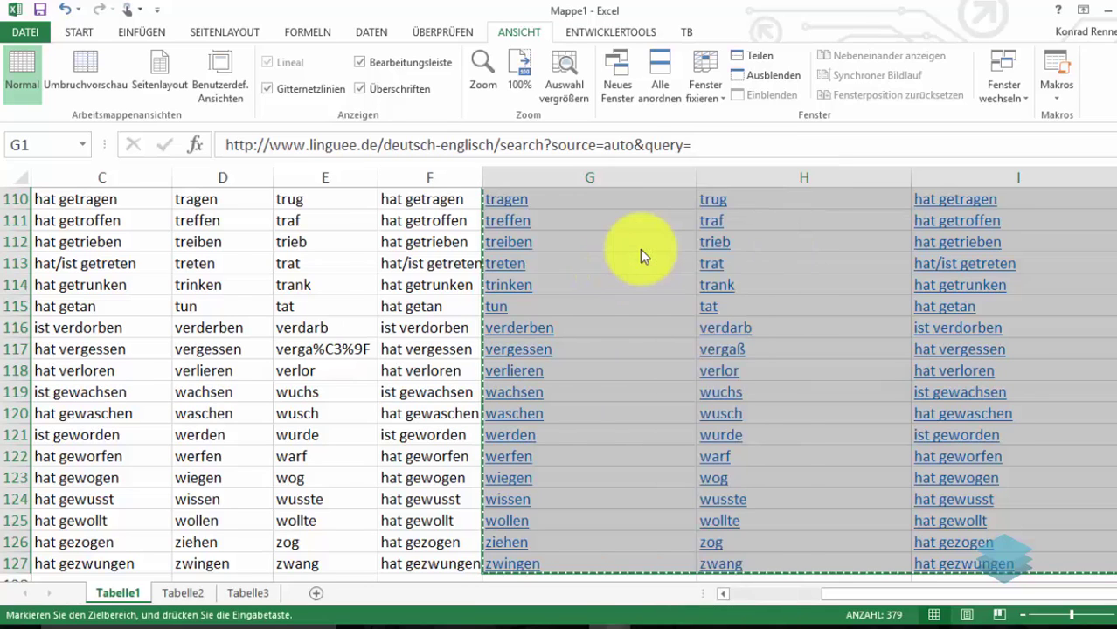
scroll(640, 249, up, 20)
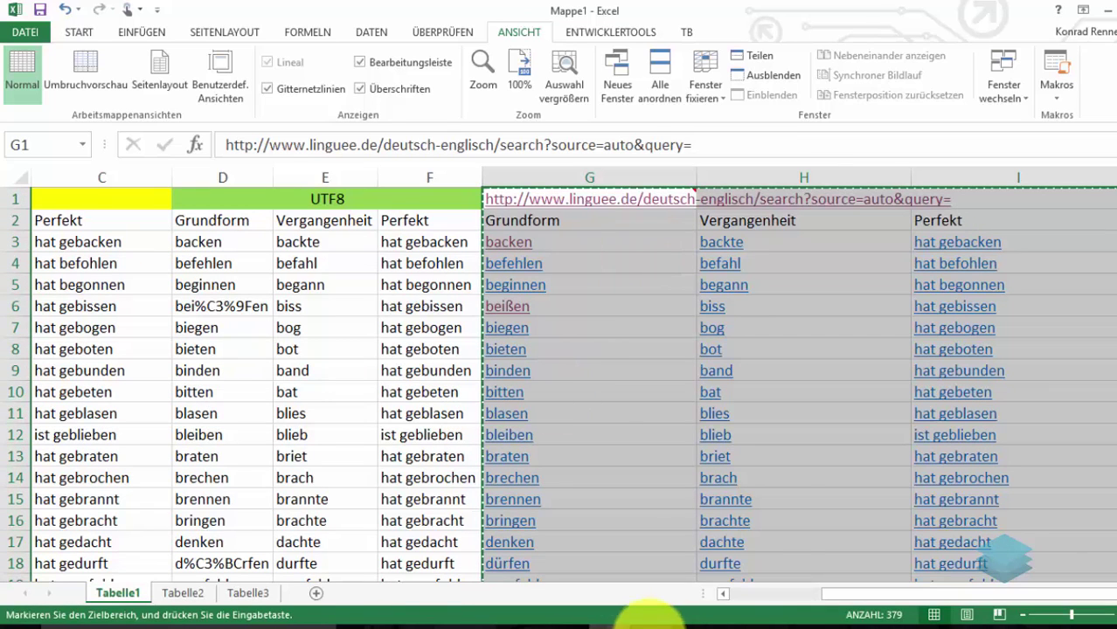
click(769, 622)
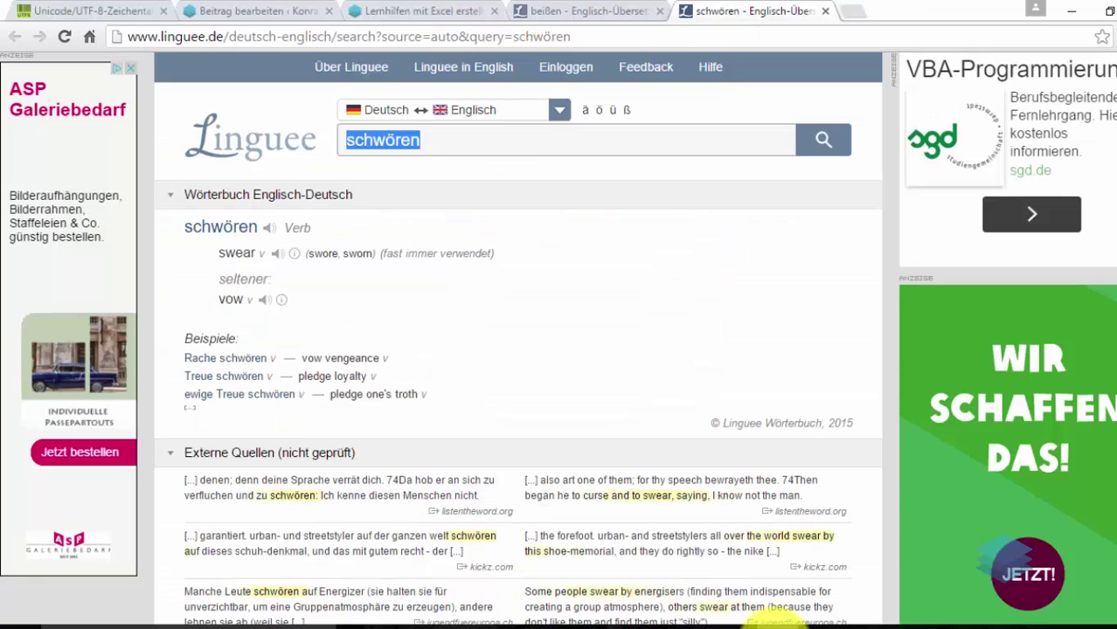
Paste the verb table over the XXXX placeholder in the post's Visual editor.
click(256, 13)
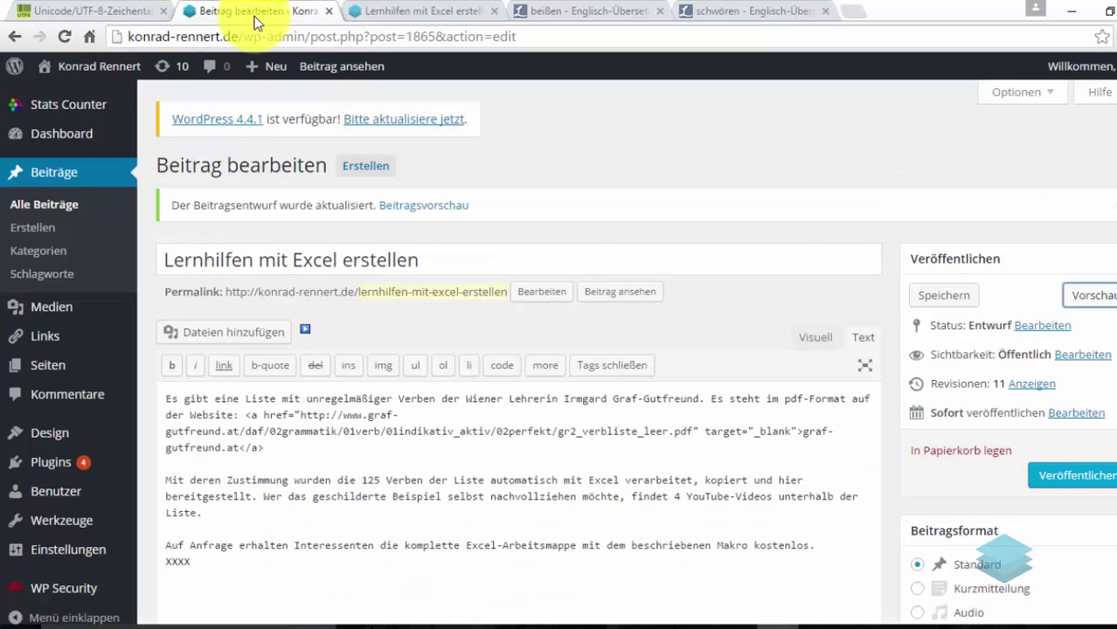
double_click(178, 561)
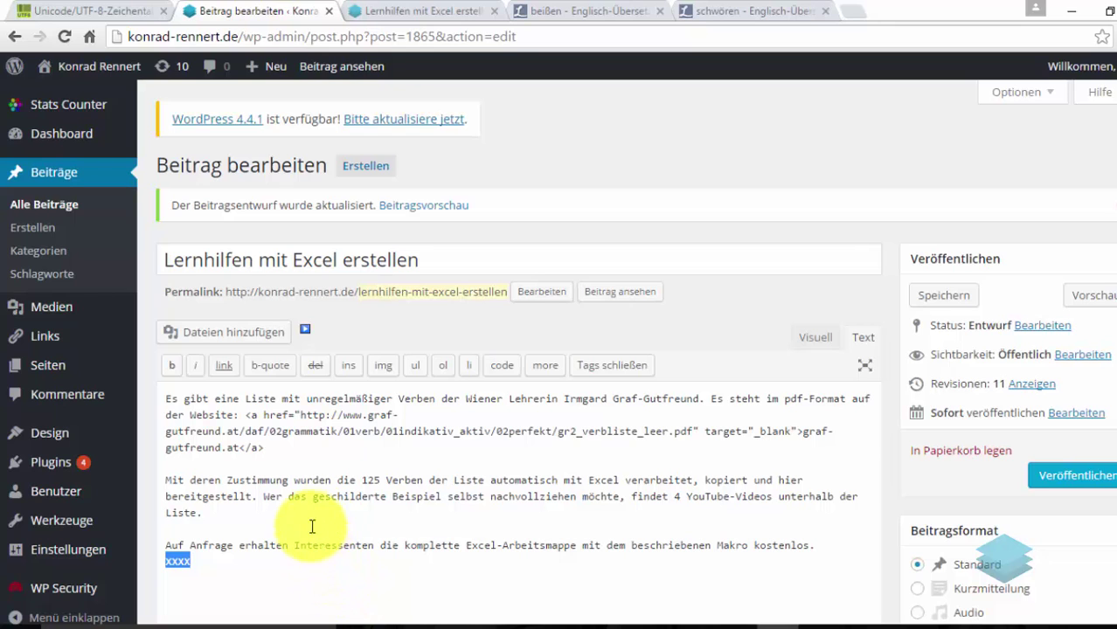
click(807, 347)
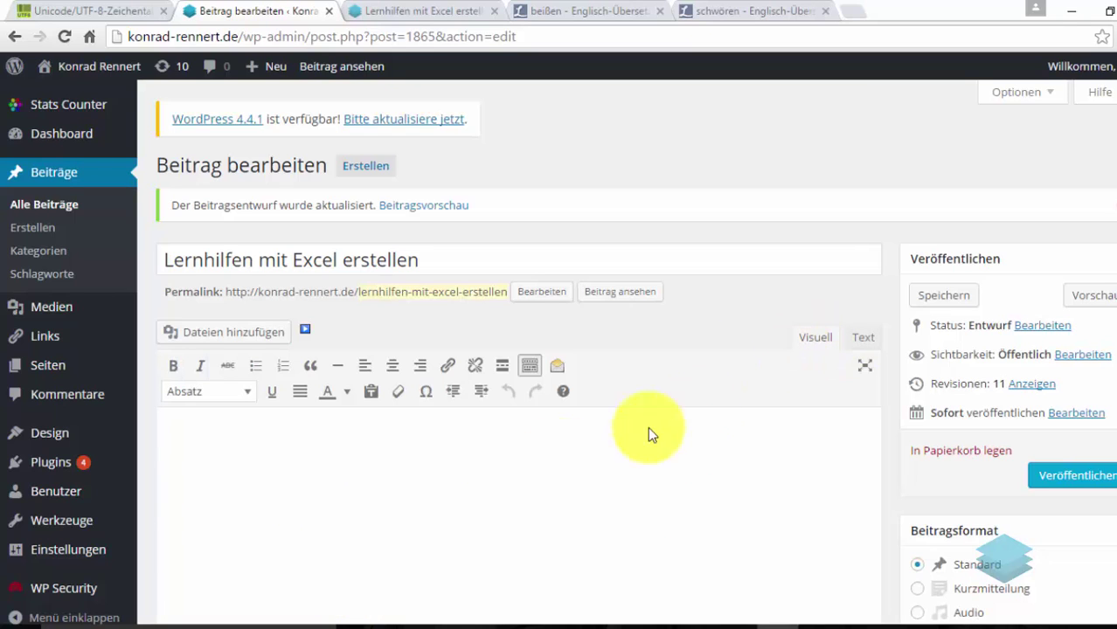
scroll(407, 533, down, 2)
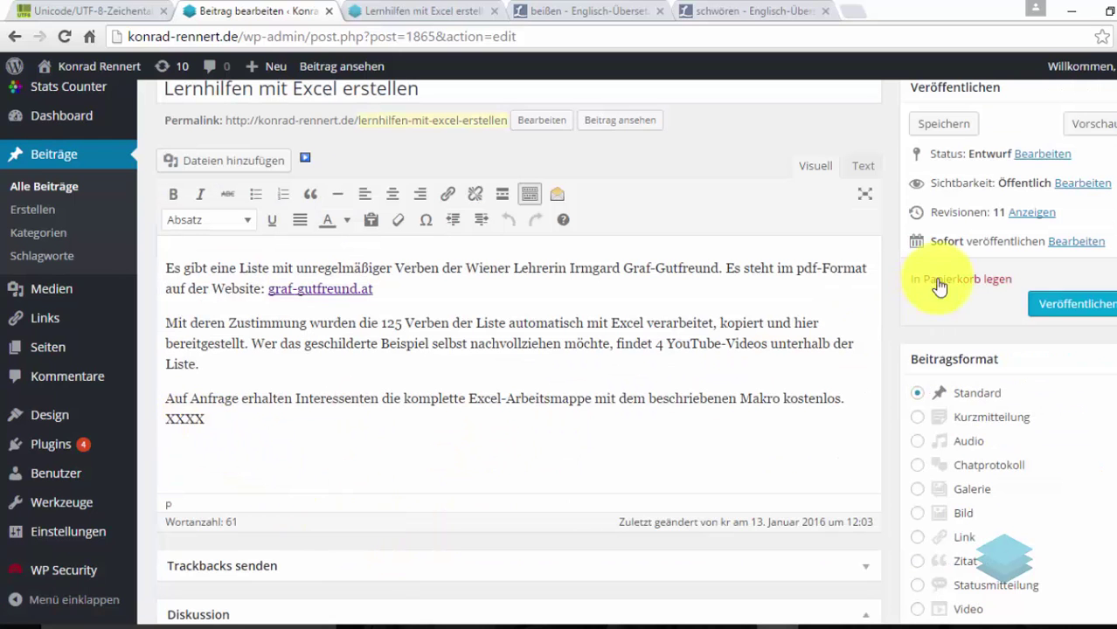
double_click(186, 419)
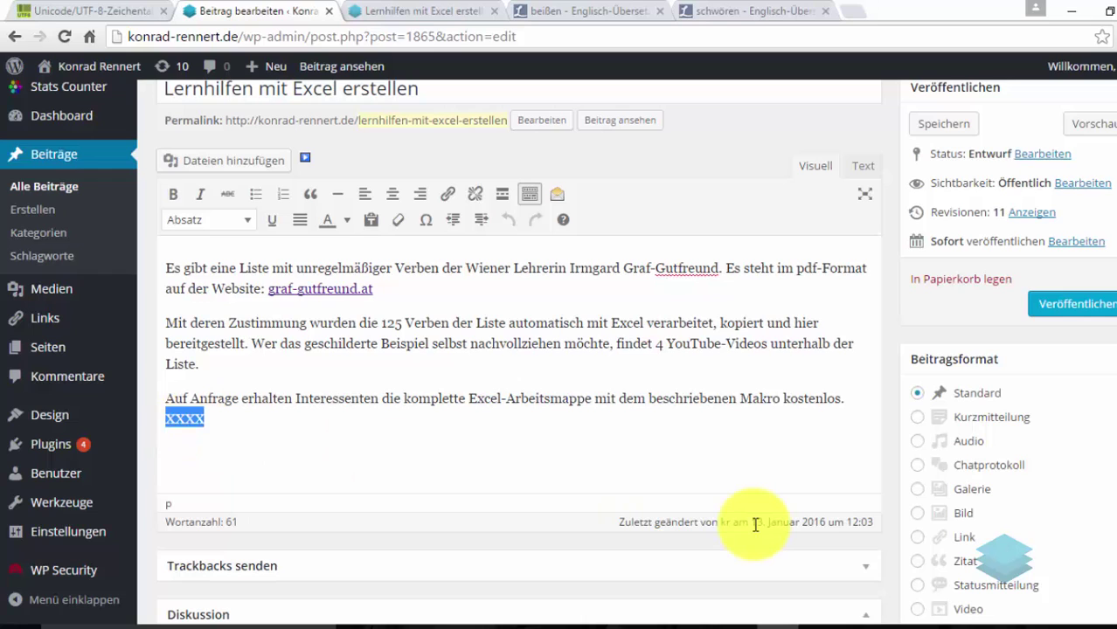
key(ctrl+v)
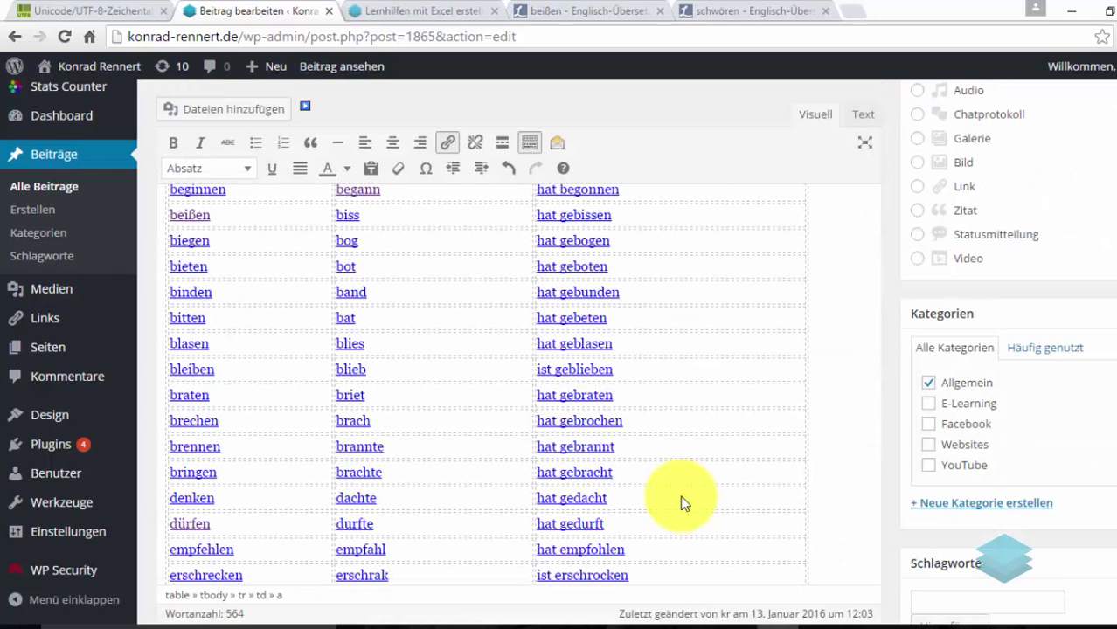
scroll(631, 404, up, 2)
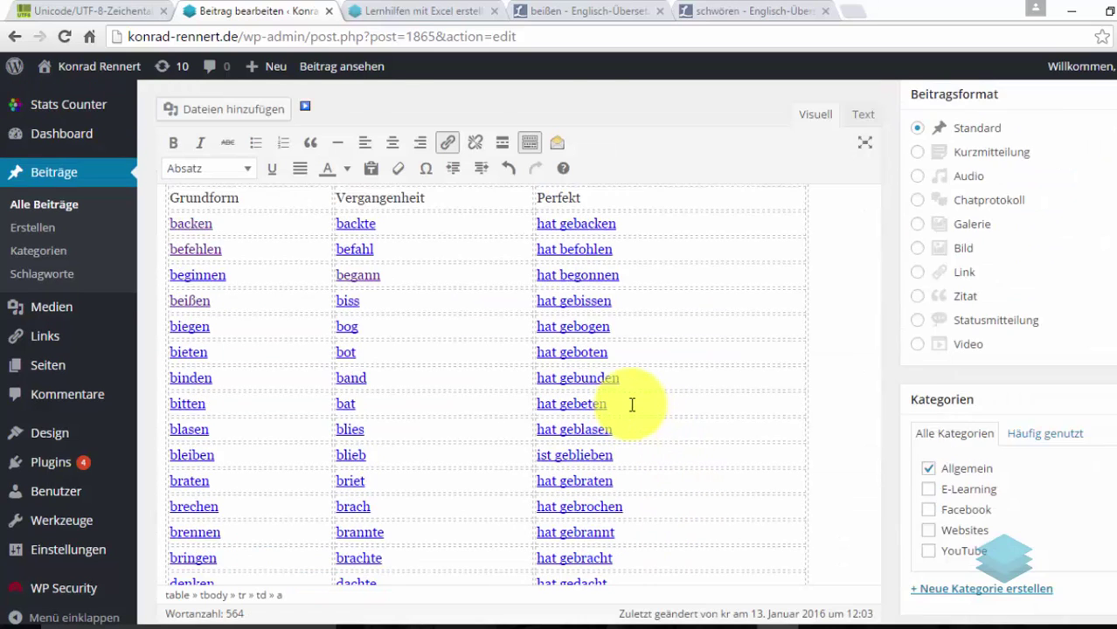
scroll(632, 406, up, 3)
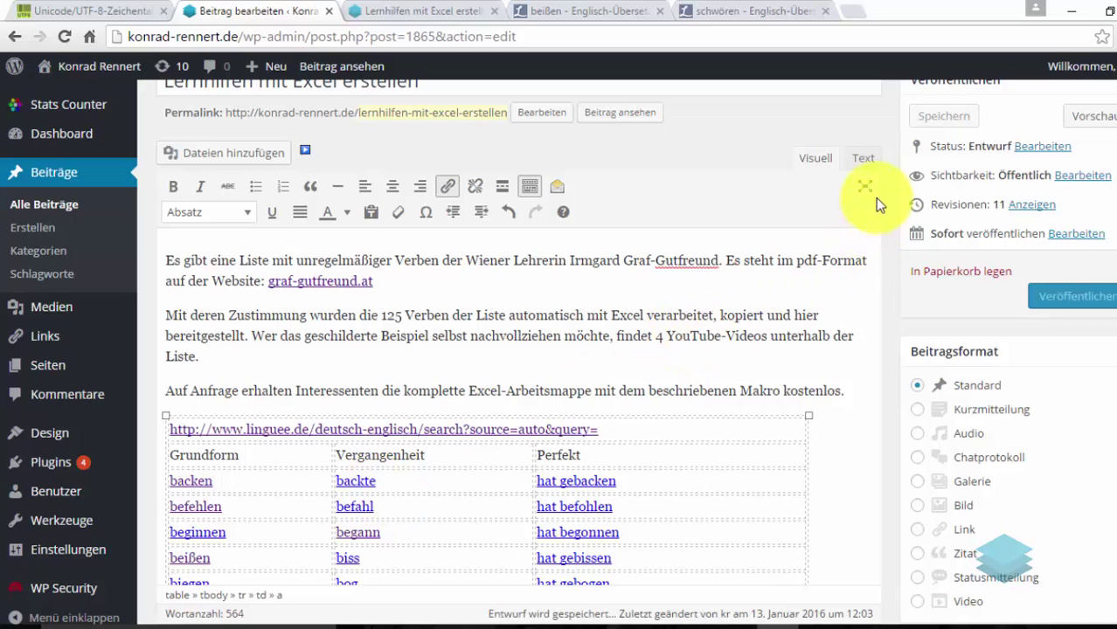
Verify the table's width="750" in the HTML, close Outlook notifications, and click Veröffentlichen.
click(863, 160)
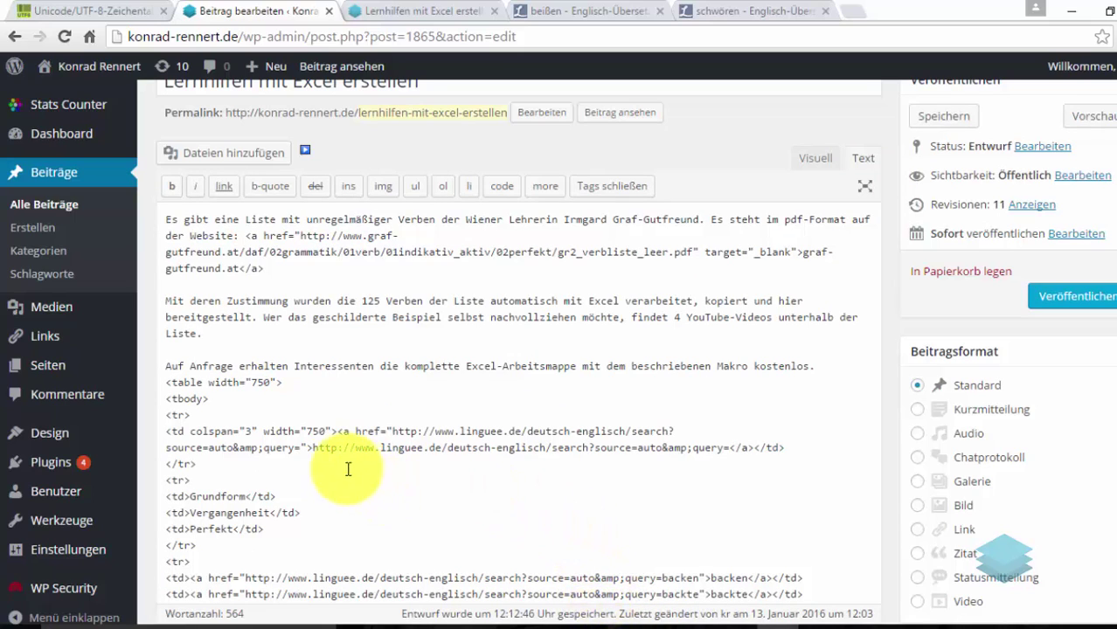
drag(306, 431, 324, 431)
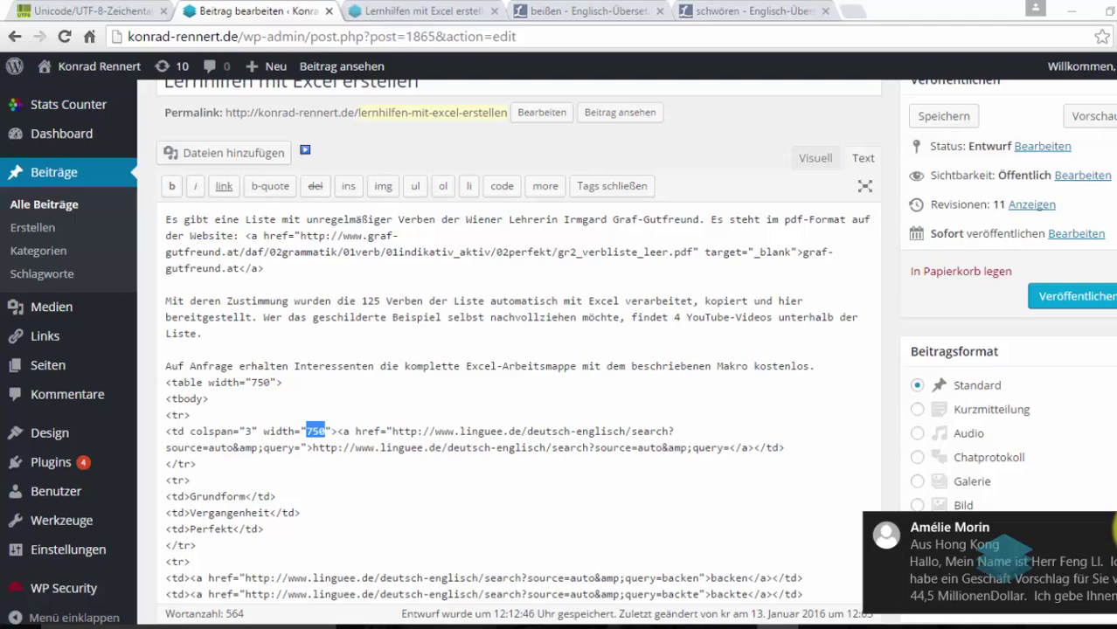
click(1112, 532)
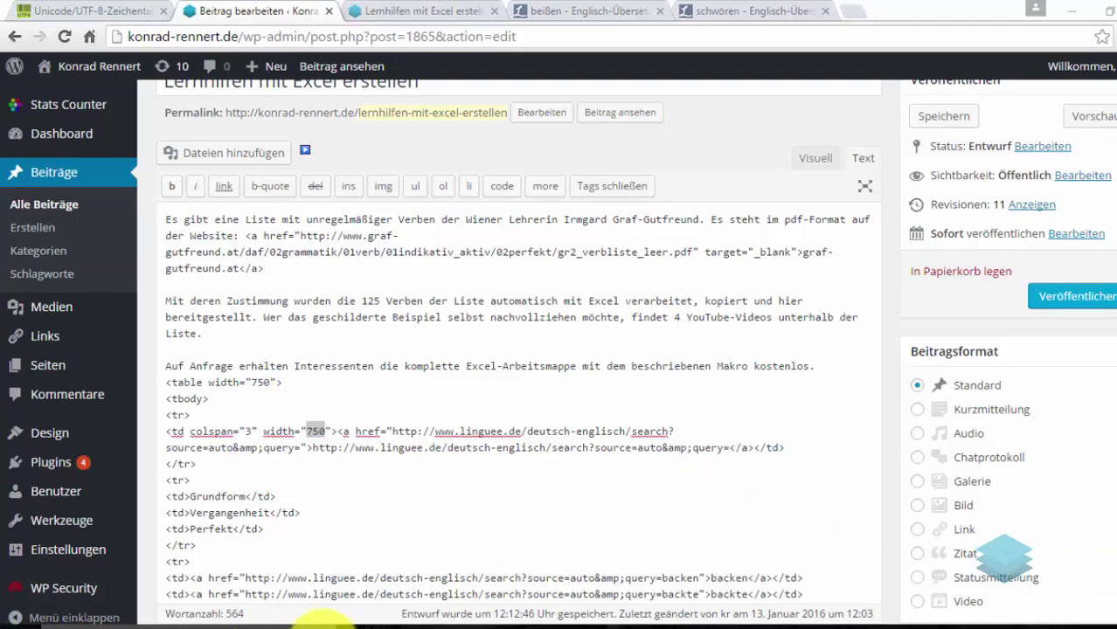
right_click(399, 624)
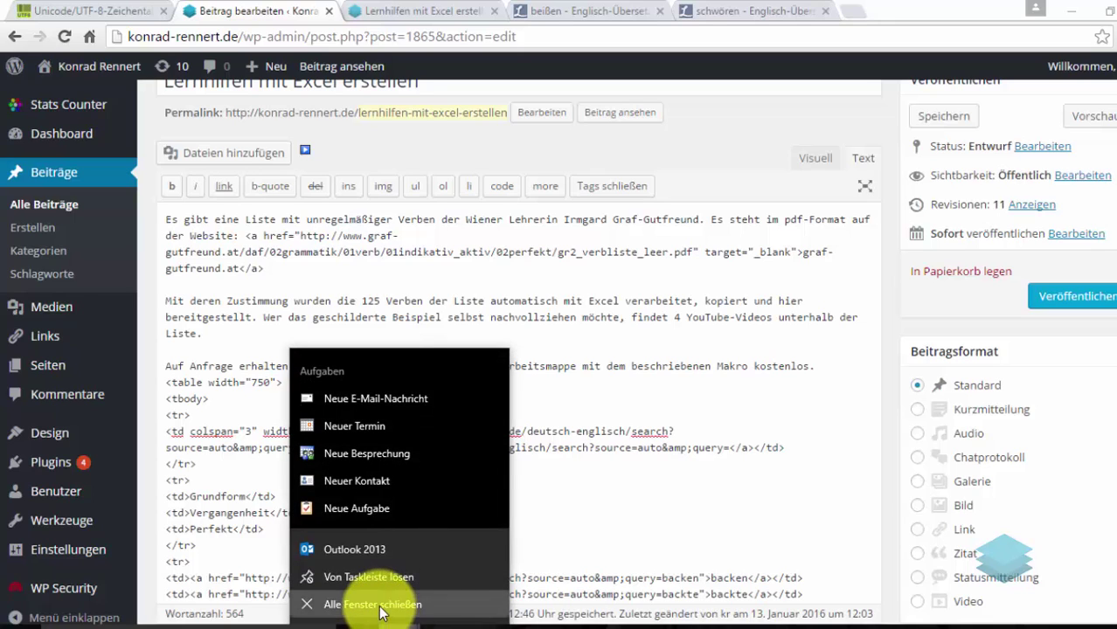
click(379, 605)
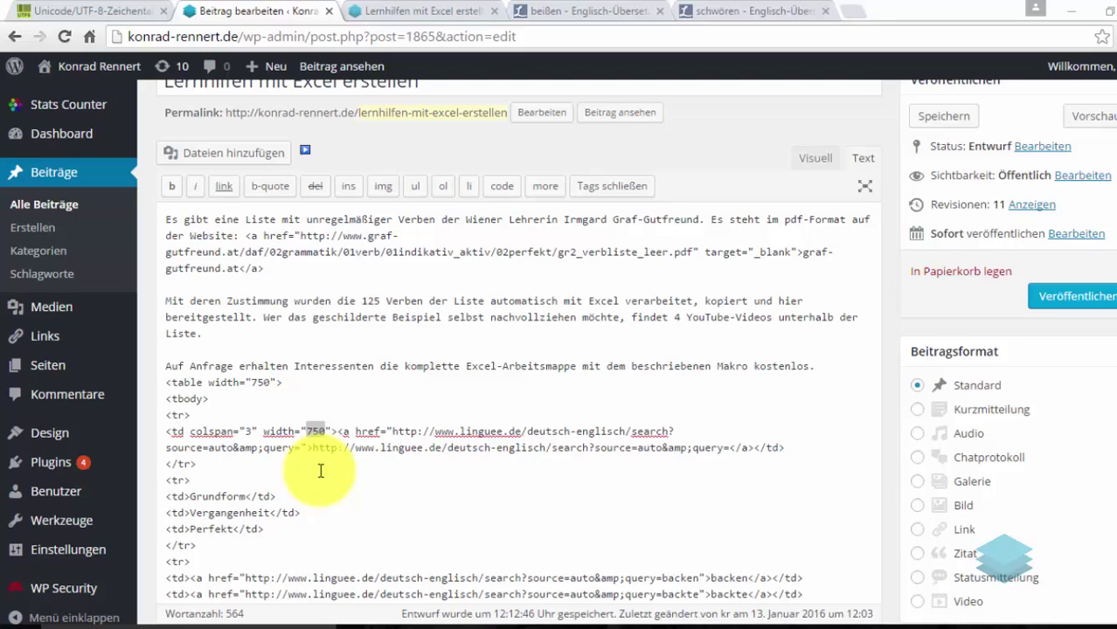
click(1084, 298)
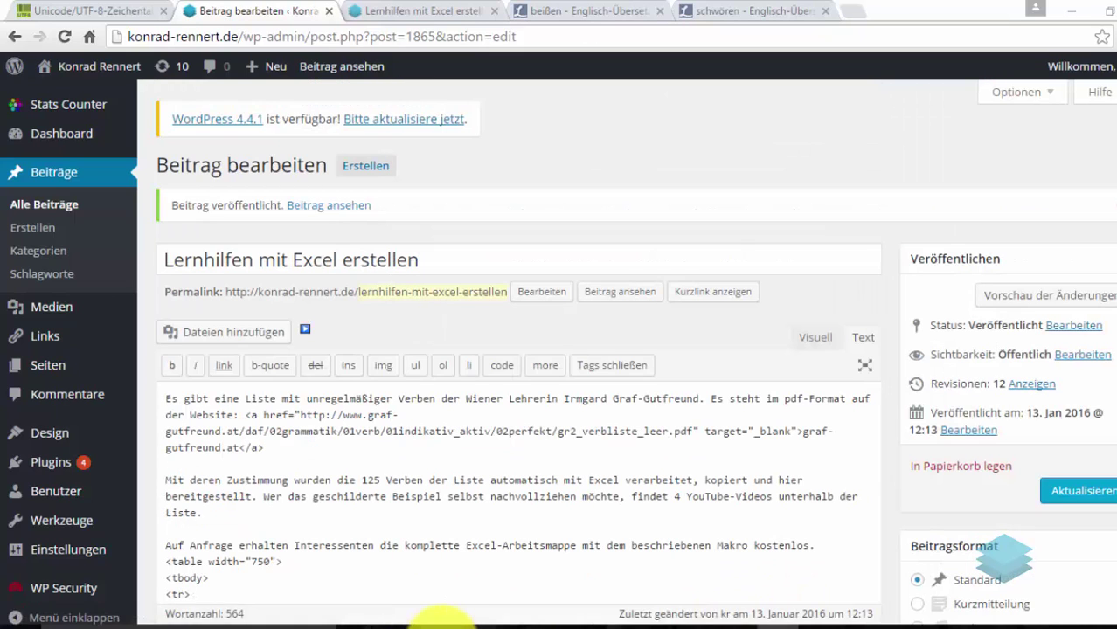
In Edge, trim the address to konrad-rennert.de/ and scroll to the published post's table.
click(442, 622)
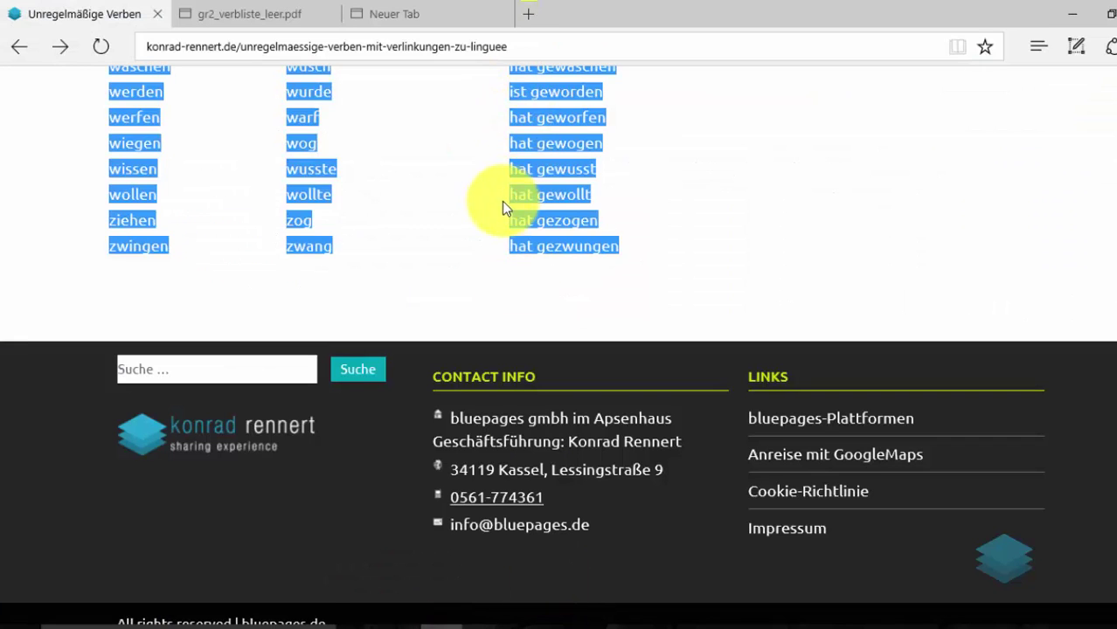
scroll(502, 208, up, 4)
scroll(496, 206, up, 6)
scroll(494, 206, up, 7)
scroll(491, 207, up, 5)
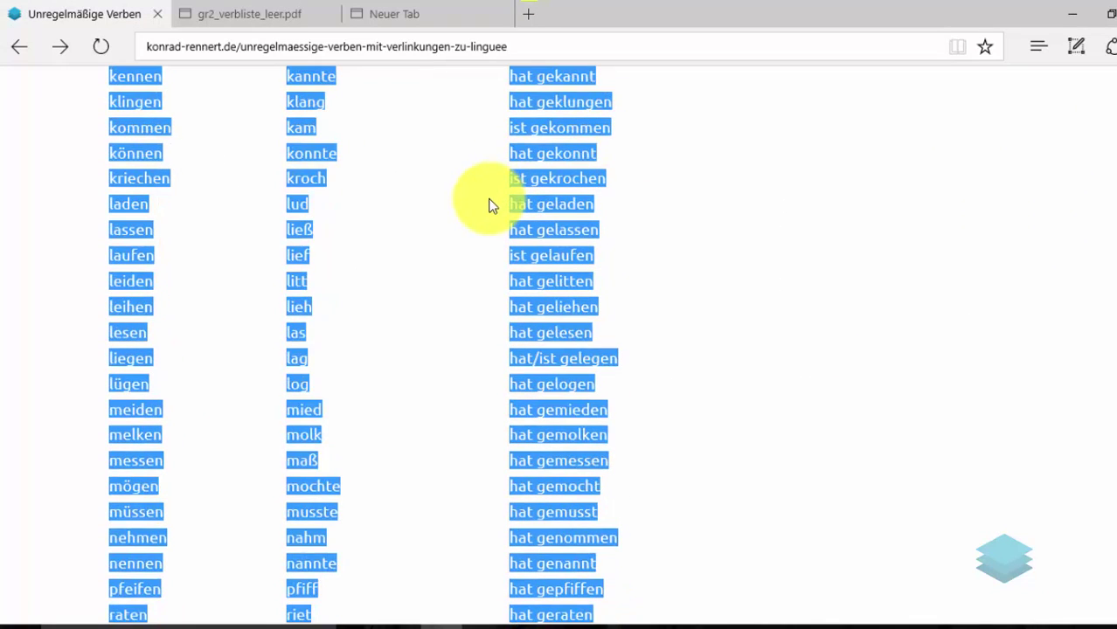
click(259, 47)
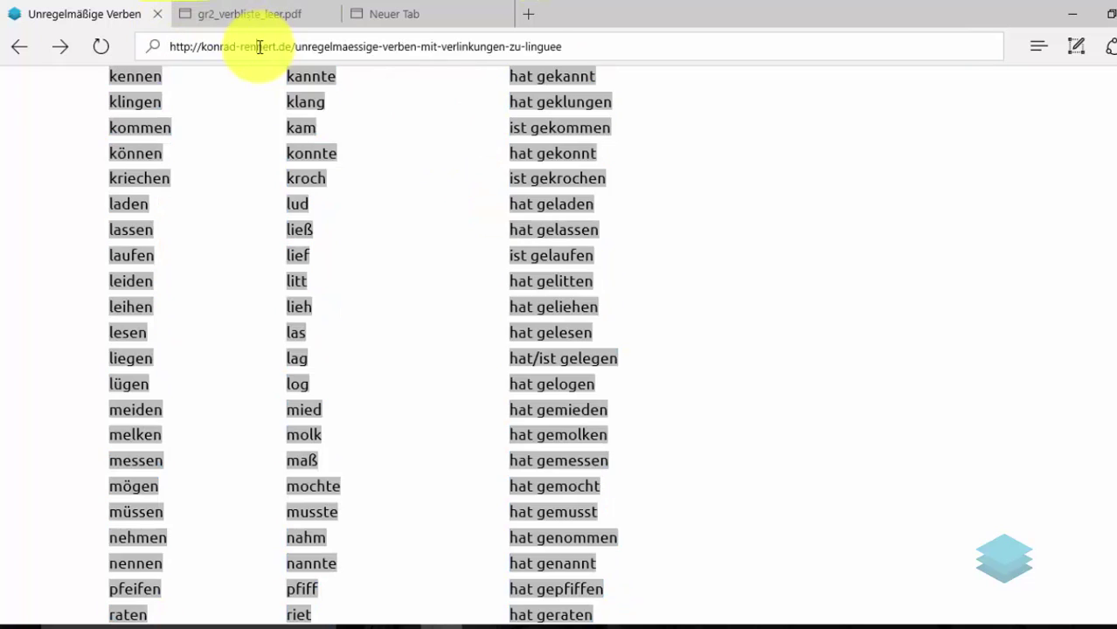
click(241, 46)
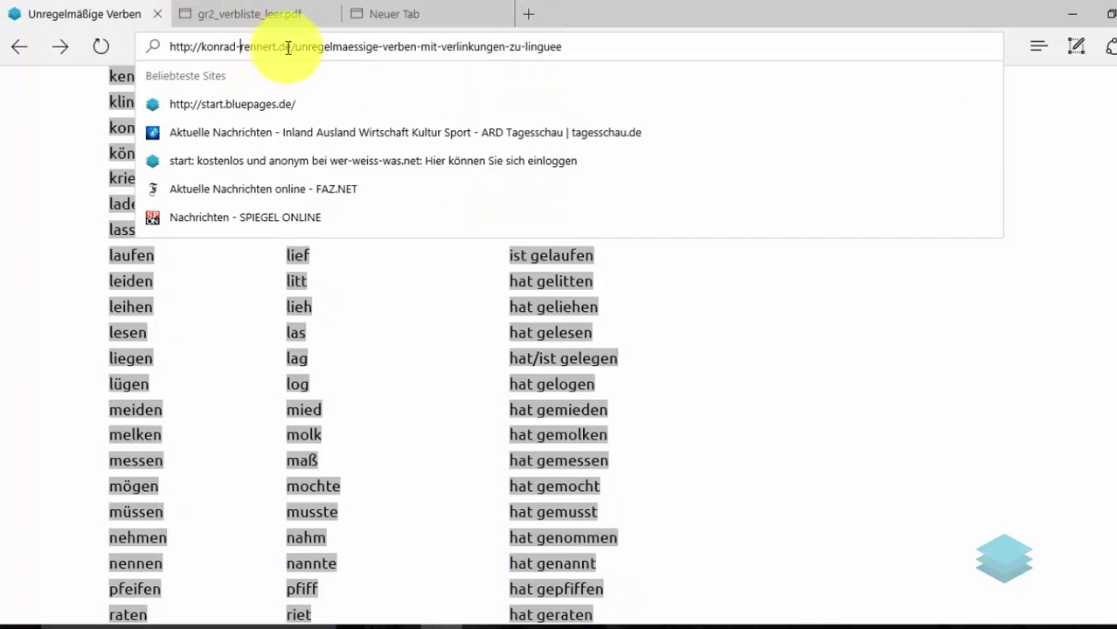
mouse_move(293, 46)
mouse_down()
mouse_move(558, 30)
mouse_move(774, 45)
mouse_up()
key(BackSpace)
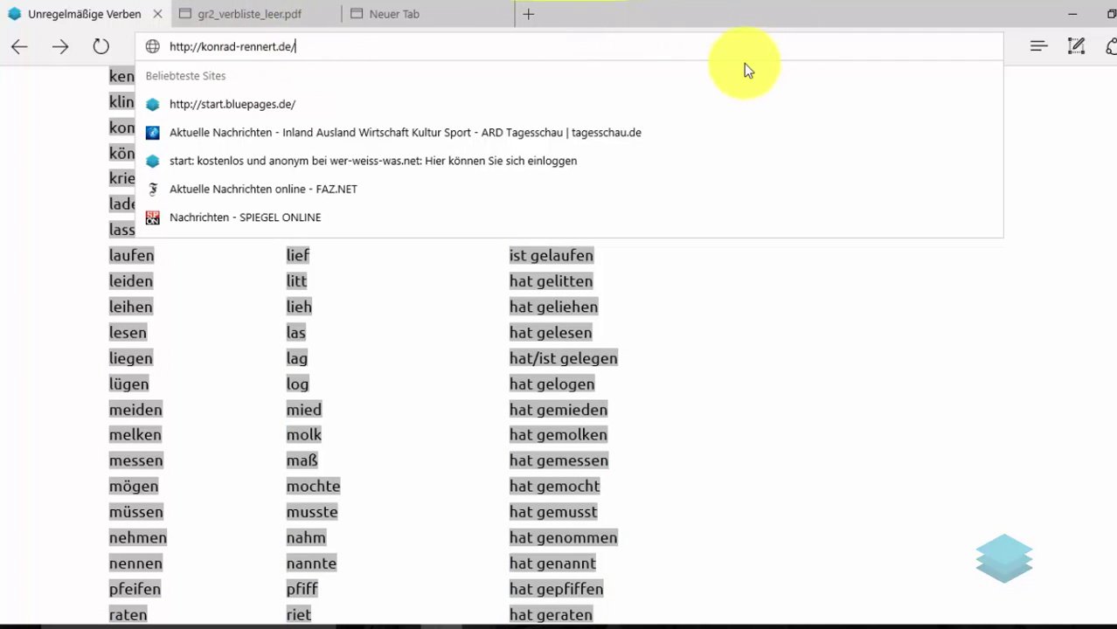
key(Return)
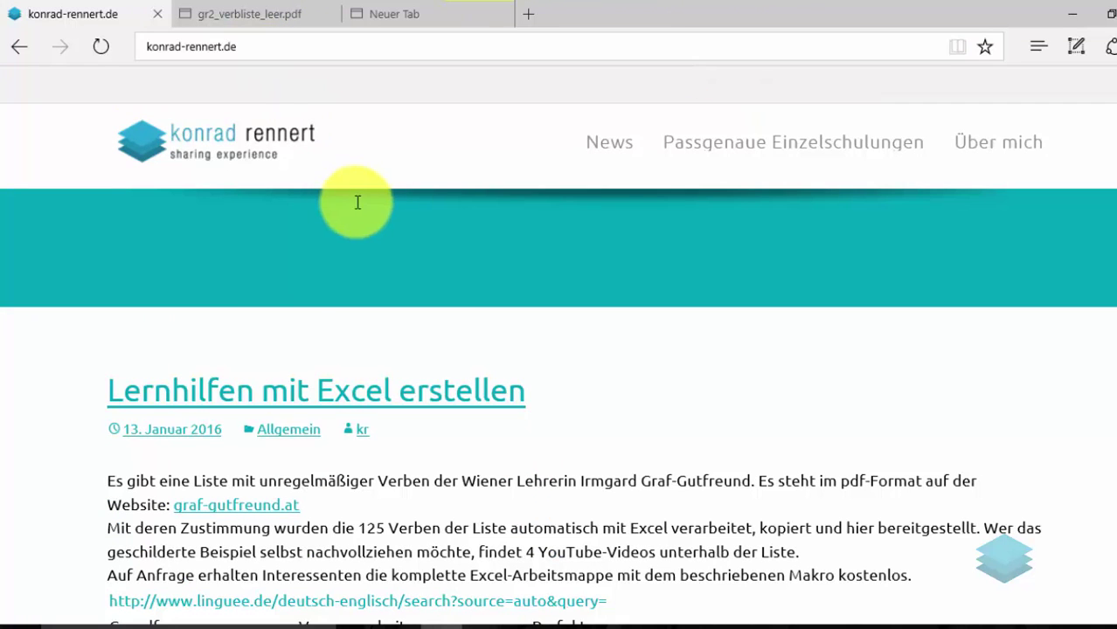
scroll(358, 205, down, 3)
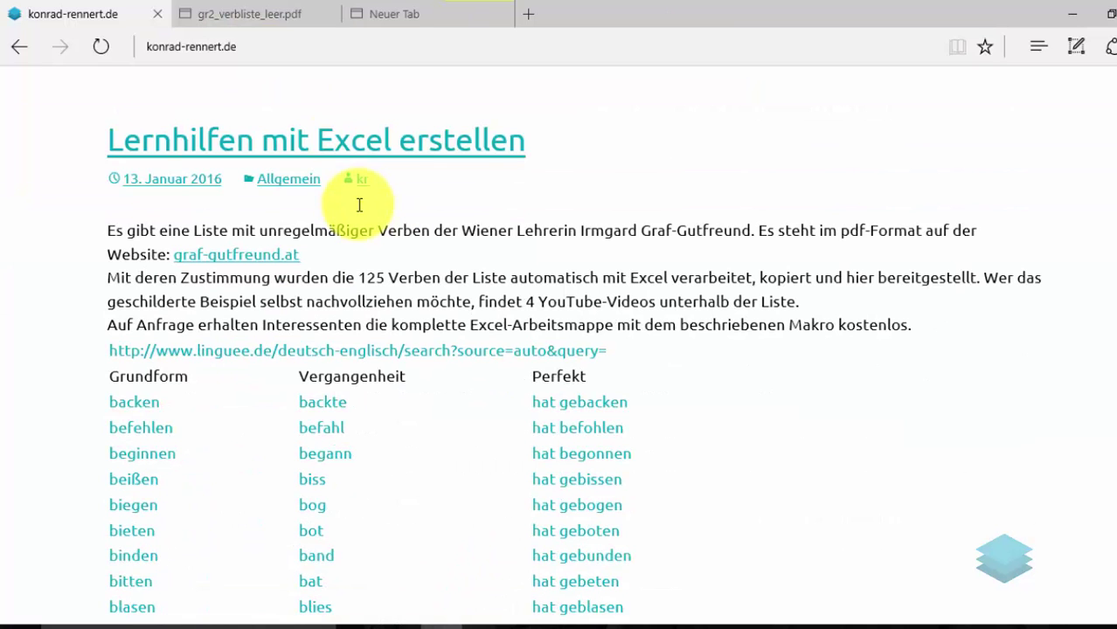
Test the Linguee base link above the table, then return to the post and scroll to schließen.
click(310, 351)
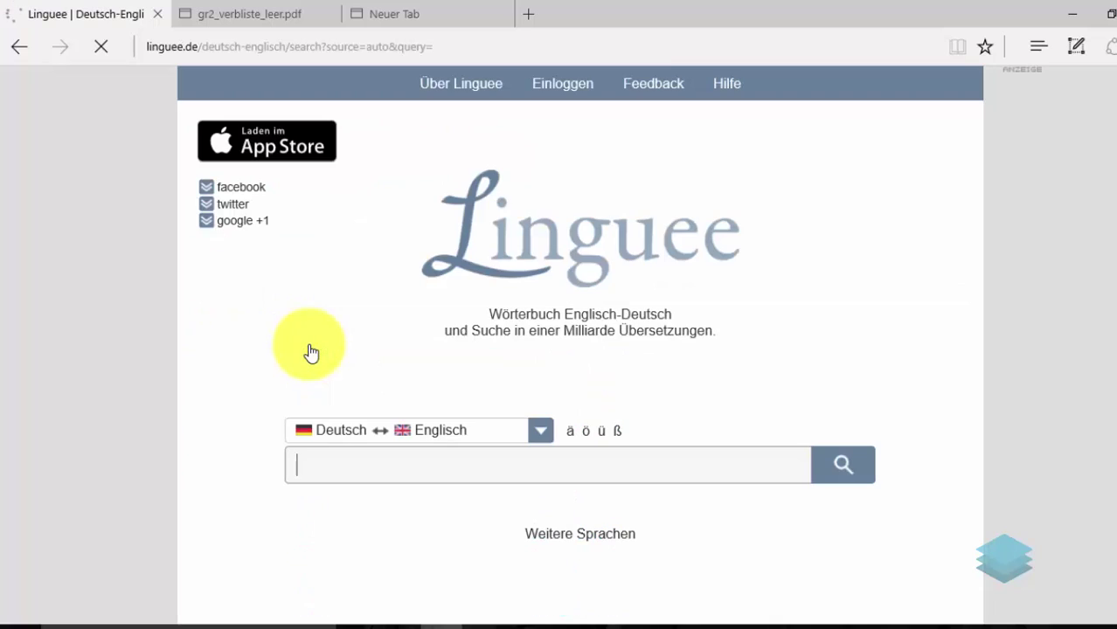
click(18, 50)
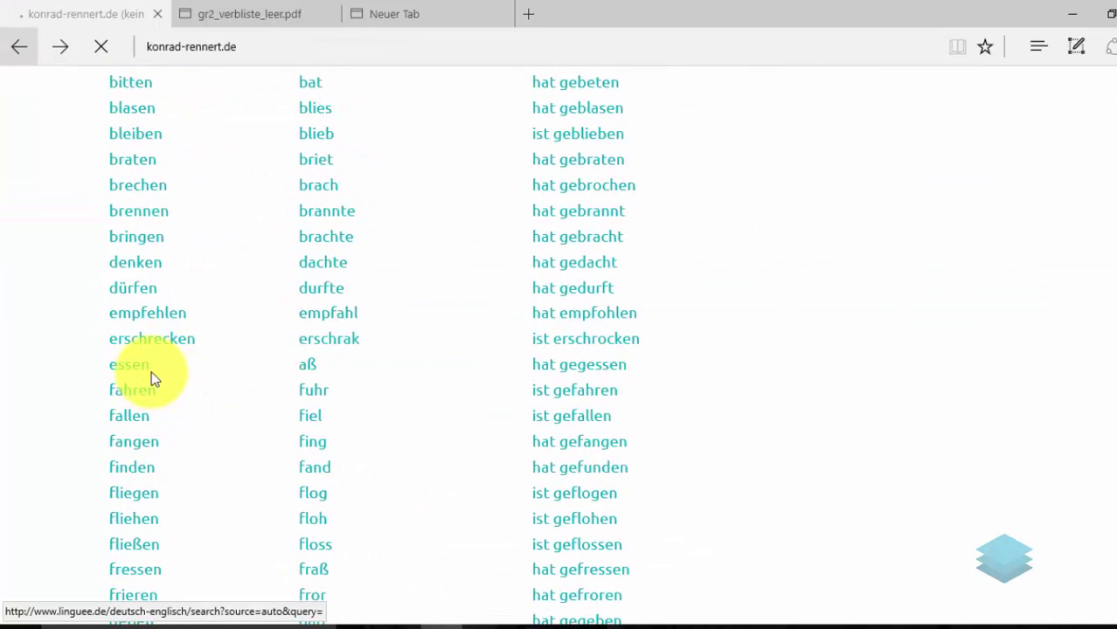
scroll(151, 378, down, 3)
scroll(147, 374, down, 4)
scroll(147, 374, down, 4)
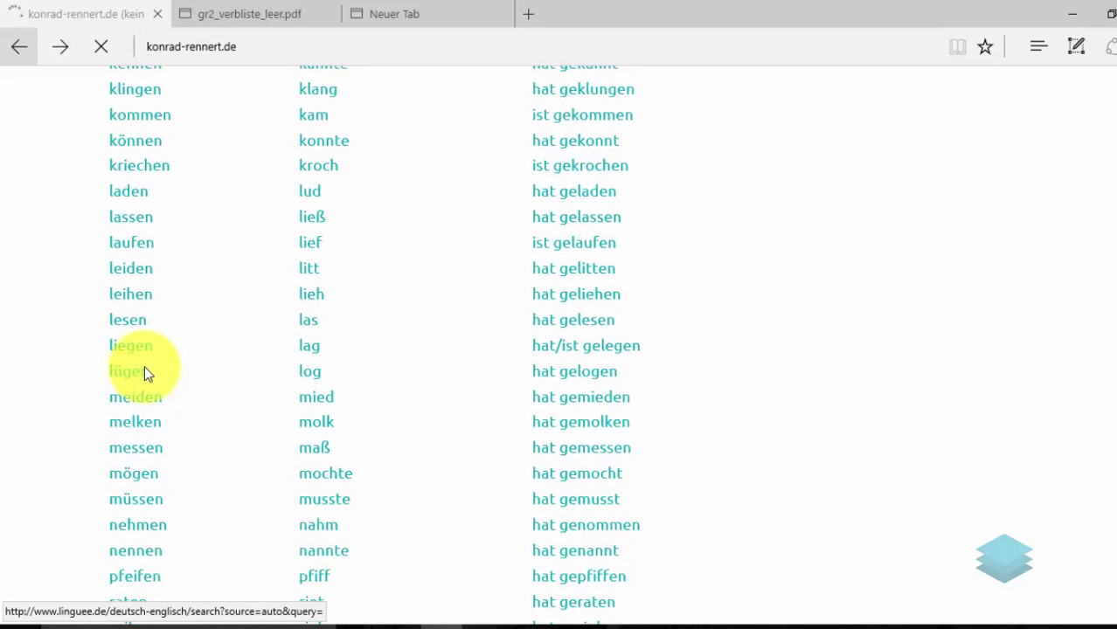
scroll(145, 367, down, 5)
scroll(146, 371, down, 4)
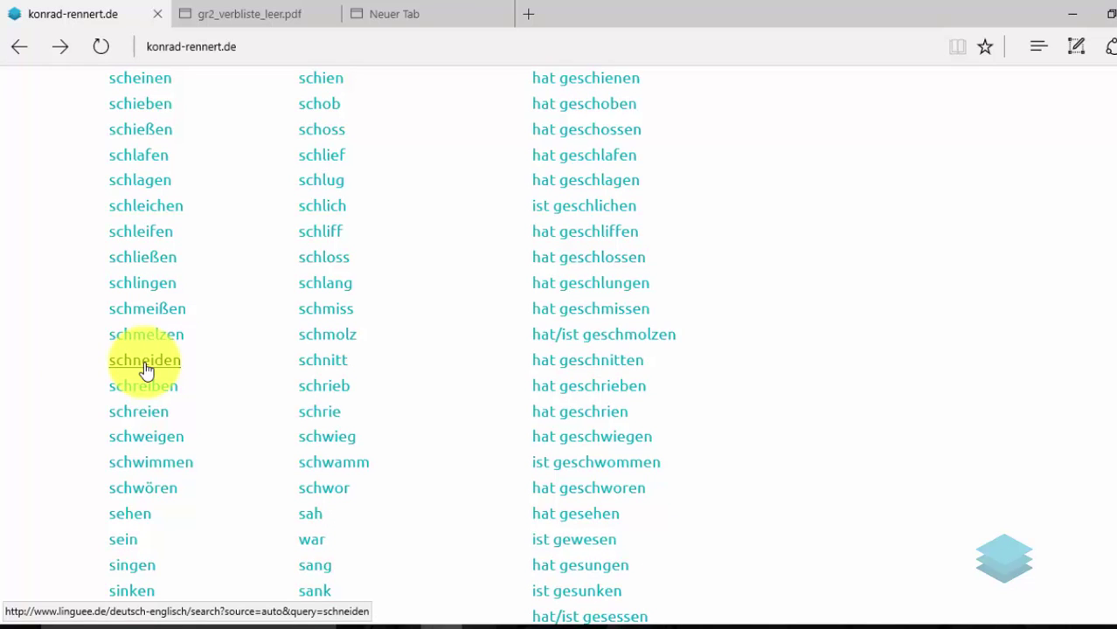
Open schließen's Linguee entry (close, shut, conclude) from the verb table and browse it.
click(152, 261)
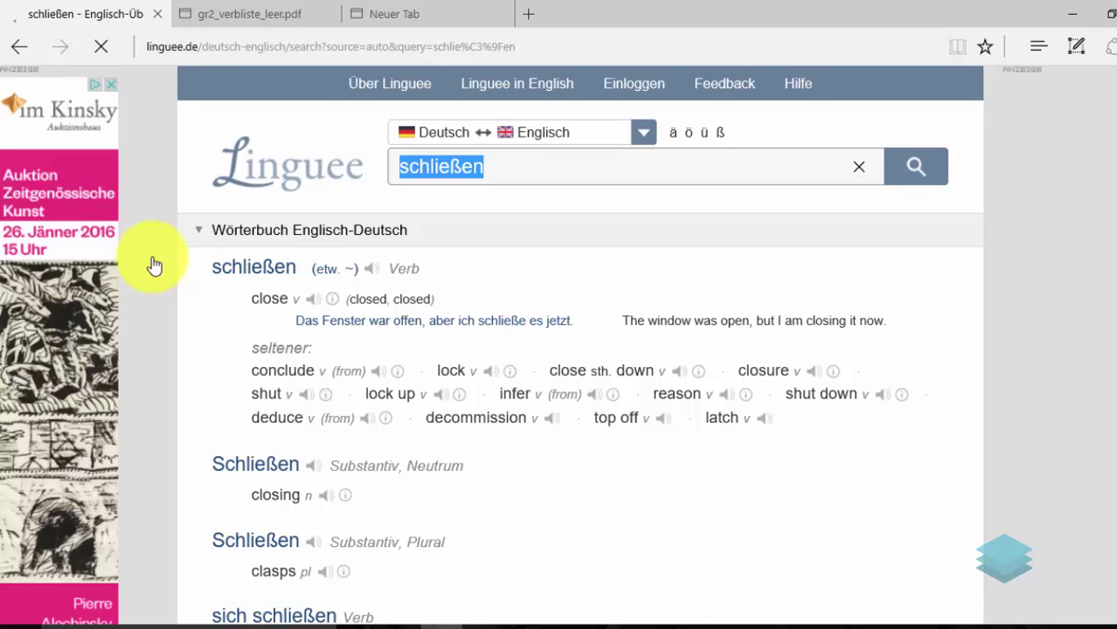
scroll(218, 301, down, 4)
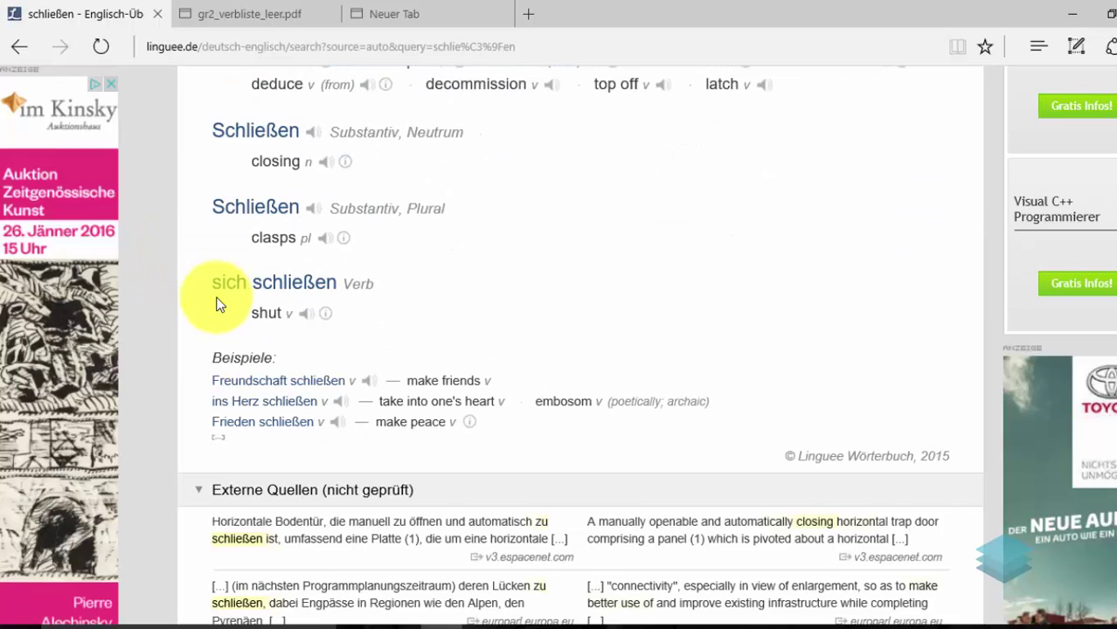
scroll(218, 303, down, 1)
scroll(219, 304, down, 1)
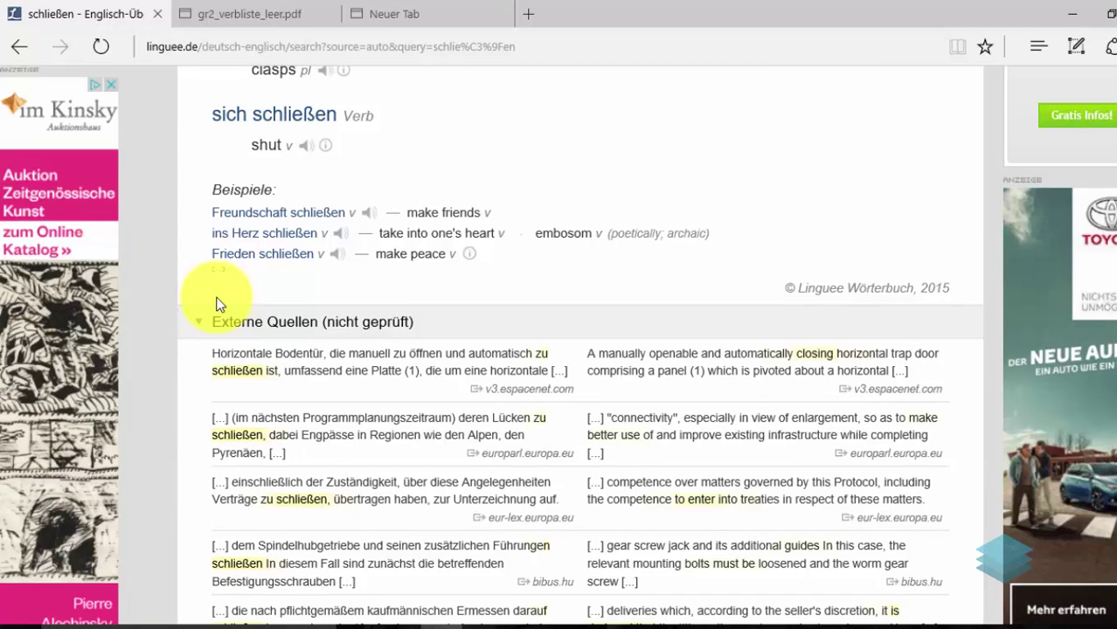
Go back to the konrad-rennert.de post and view the verbs from melken to schlagen.
click(20, 46)
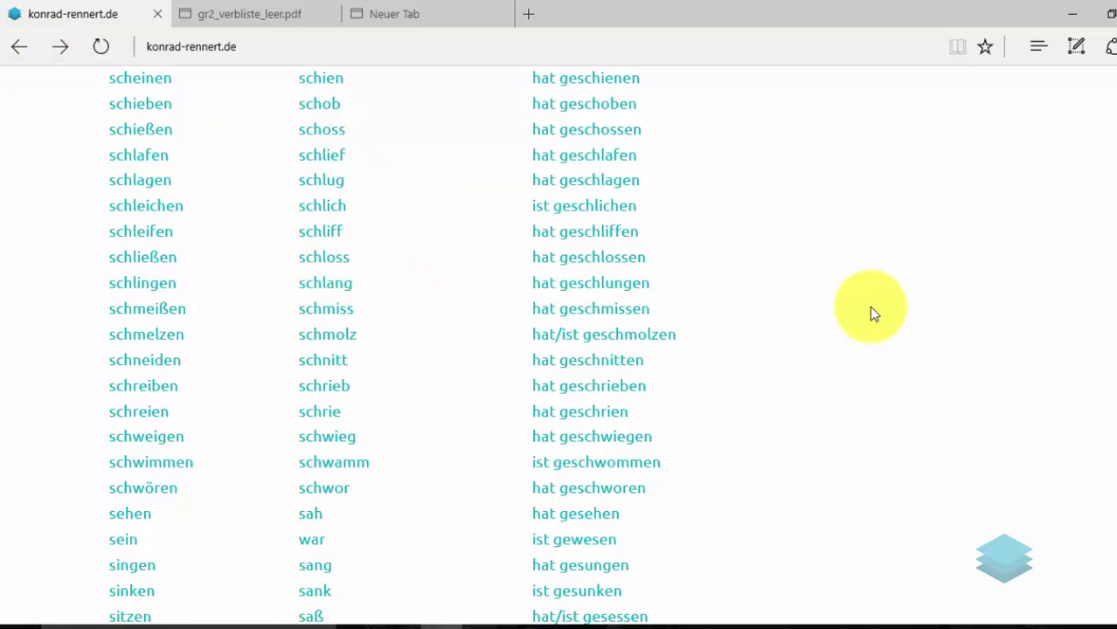
scroll(872, 313, up, 5)
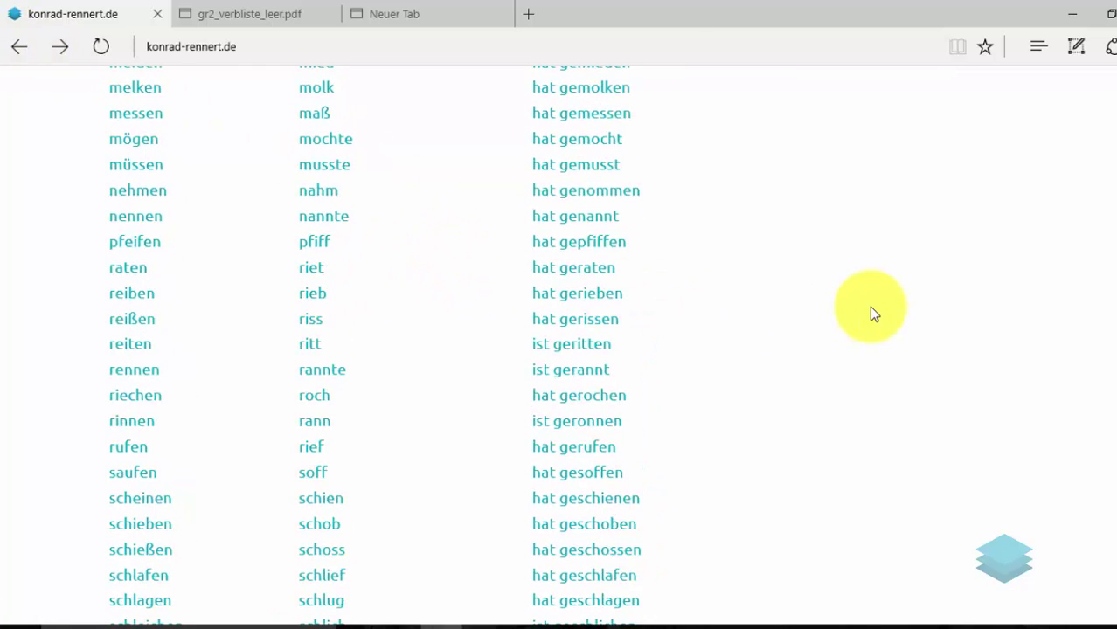